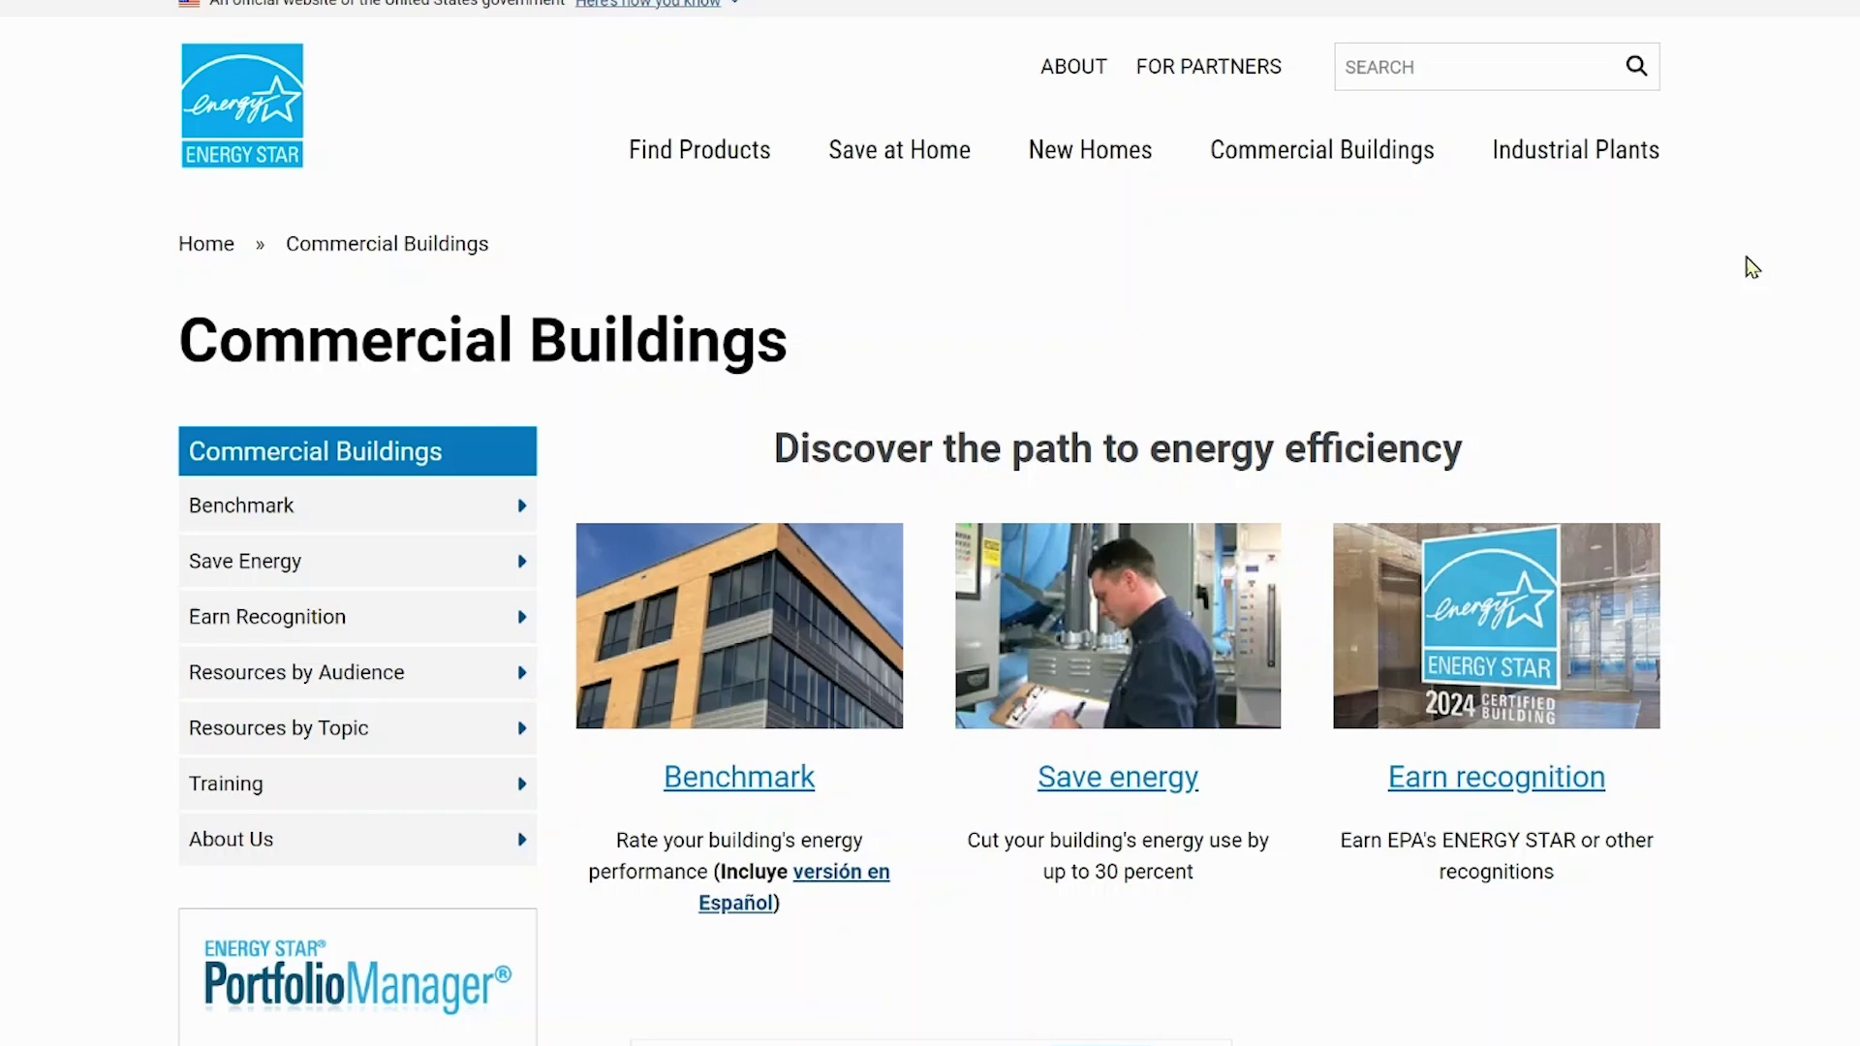
- Log in to Portfolio Manager with the account username and password
scroll(1752, 267, "down", 7)
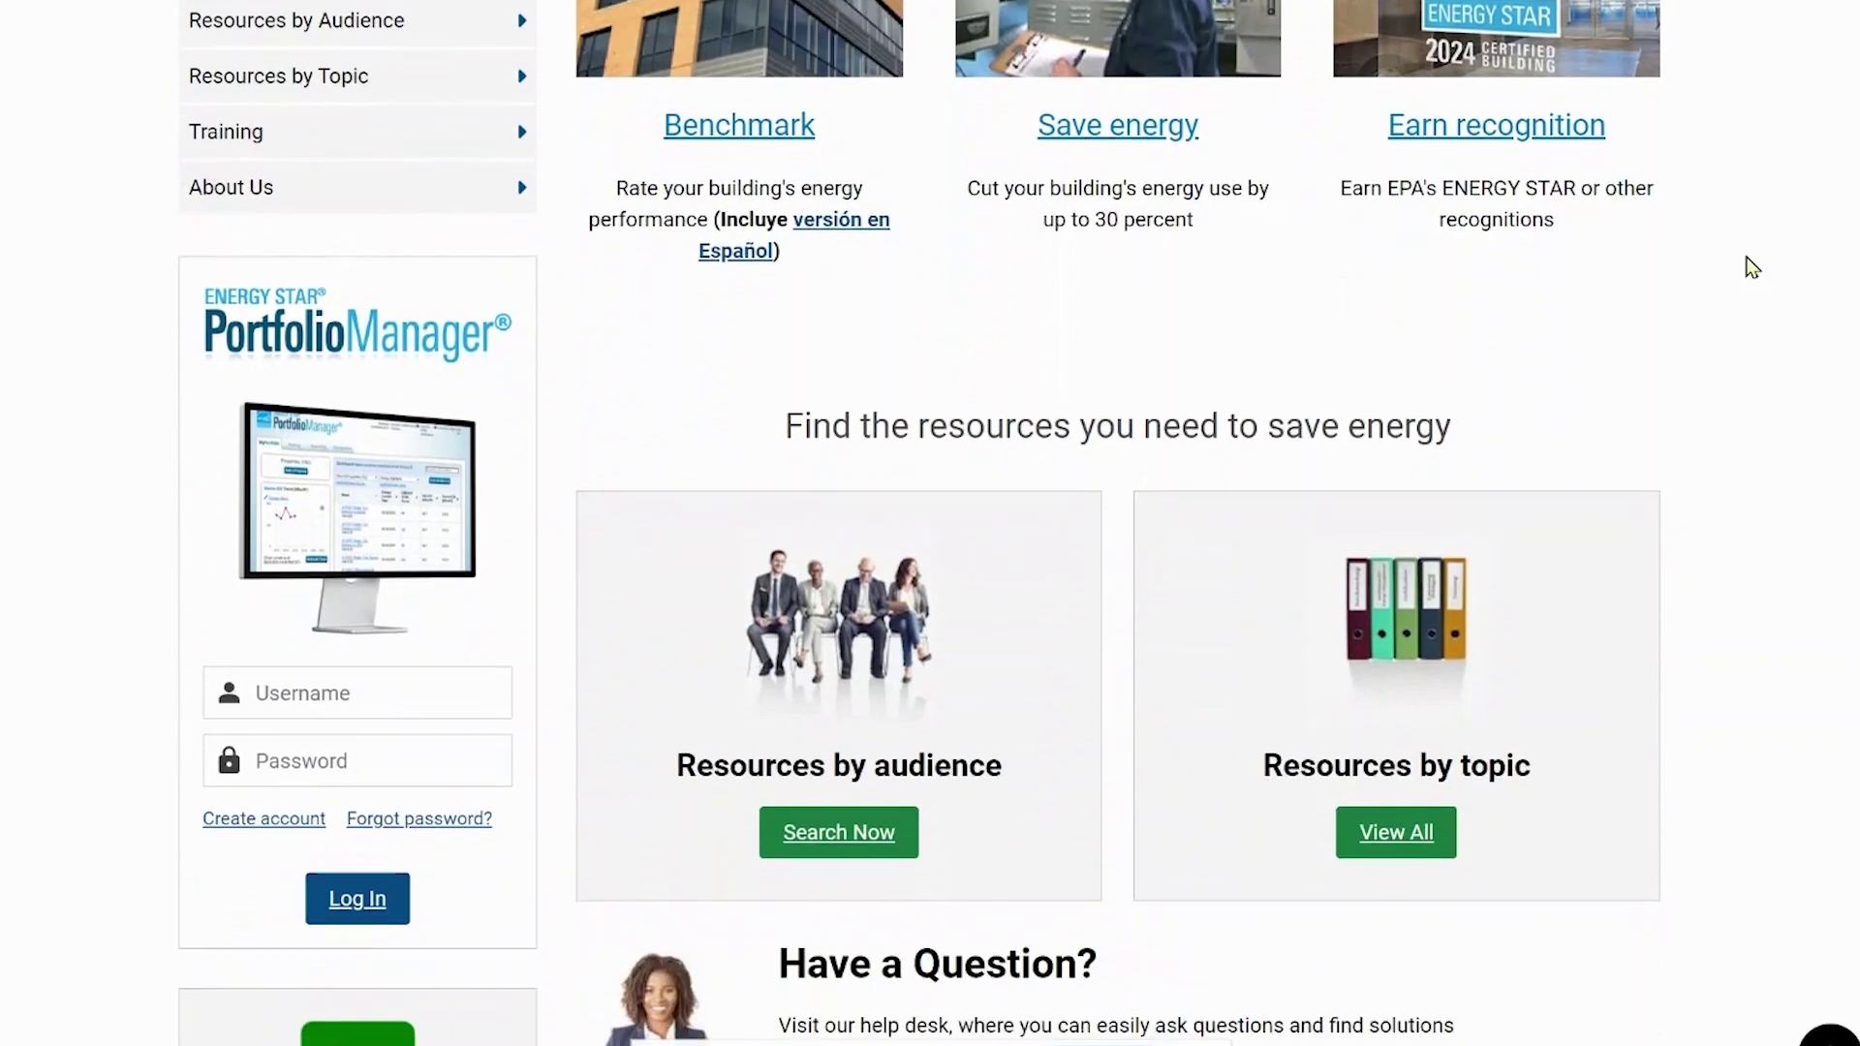
scroll(1749, 266, "down", 1)
left_click(381, 581)
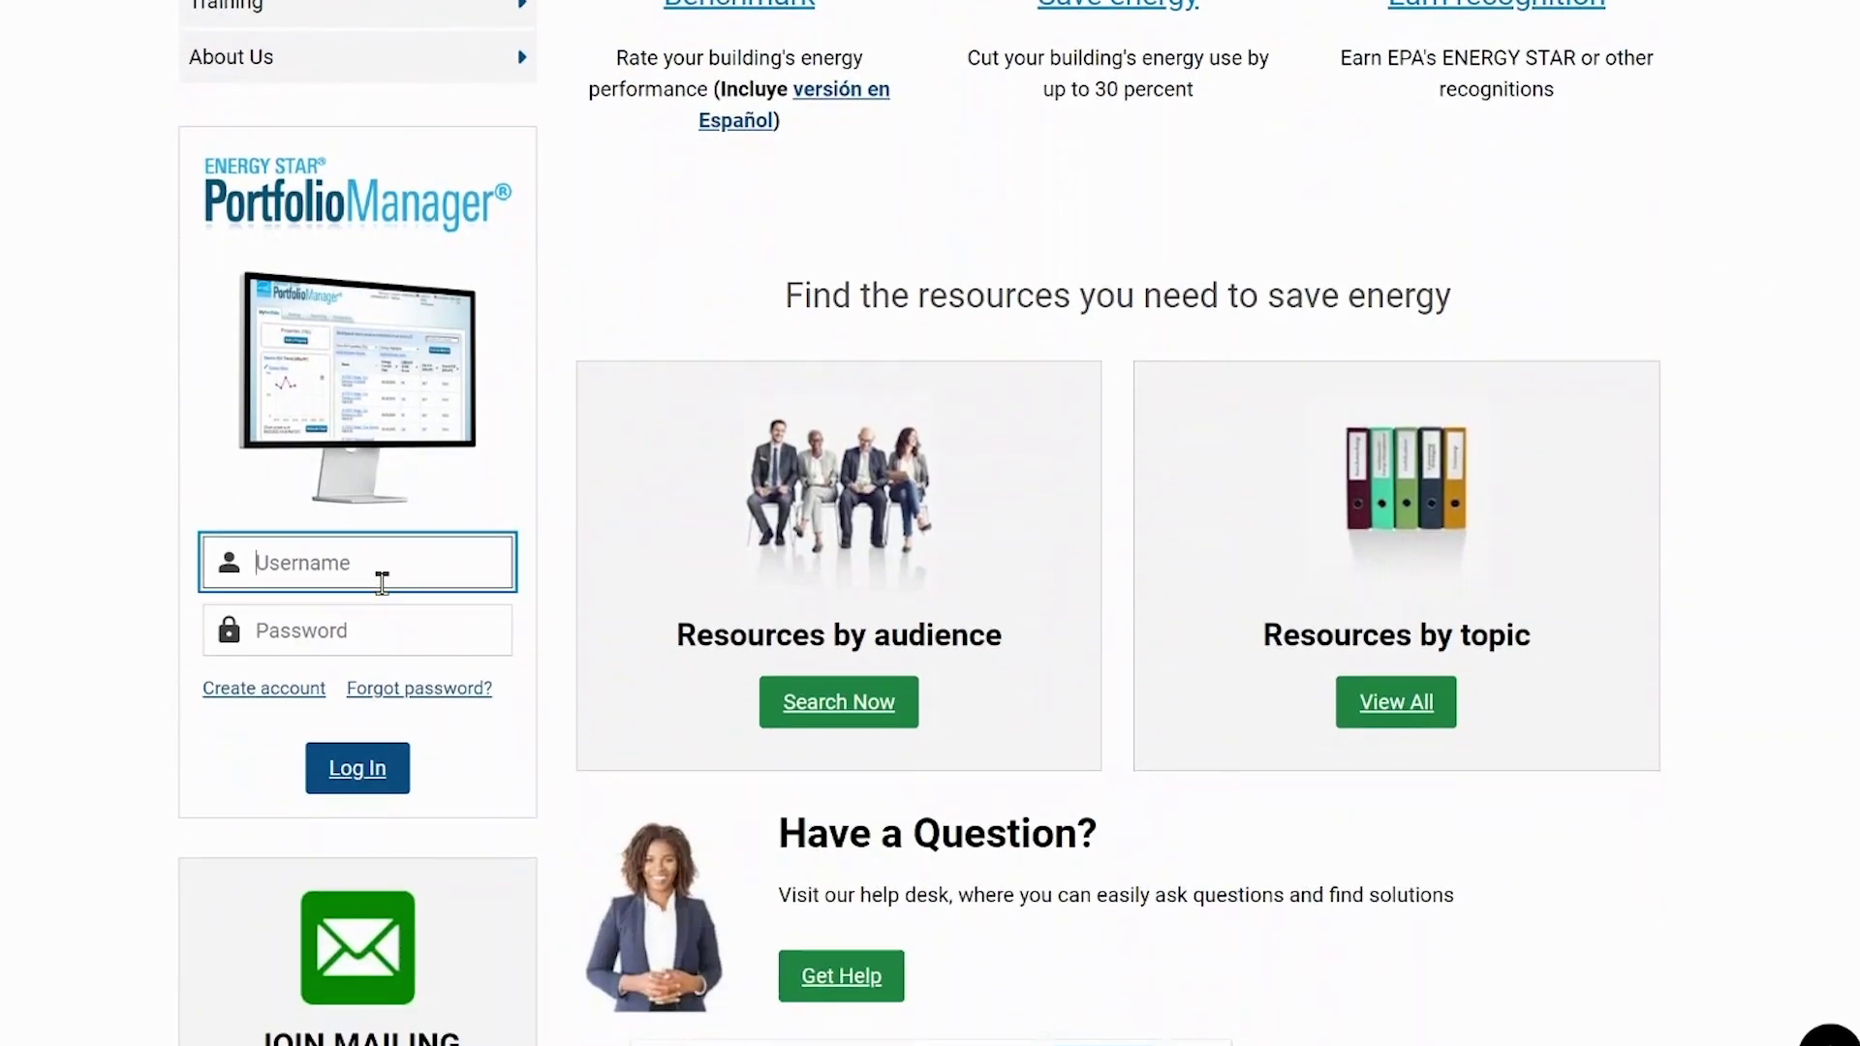
type("ENERGY STAR TRAINING")
key("Tab")
type("*********")
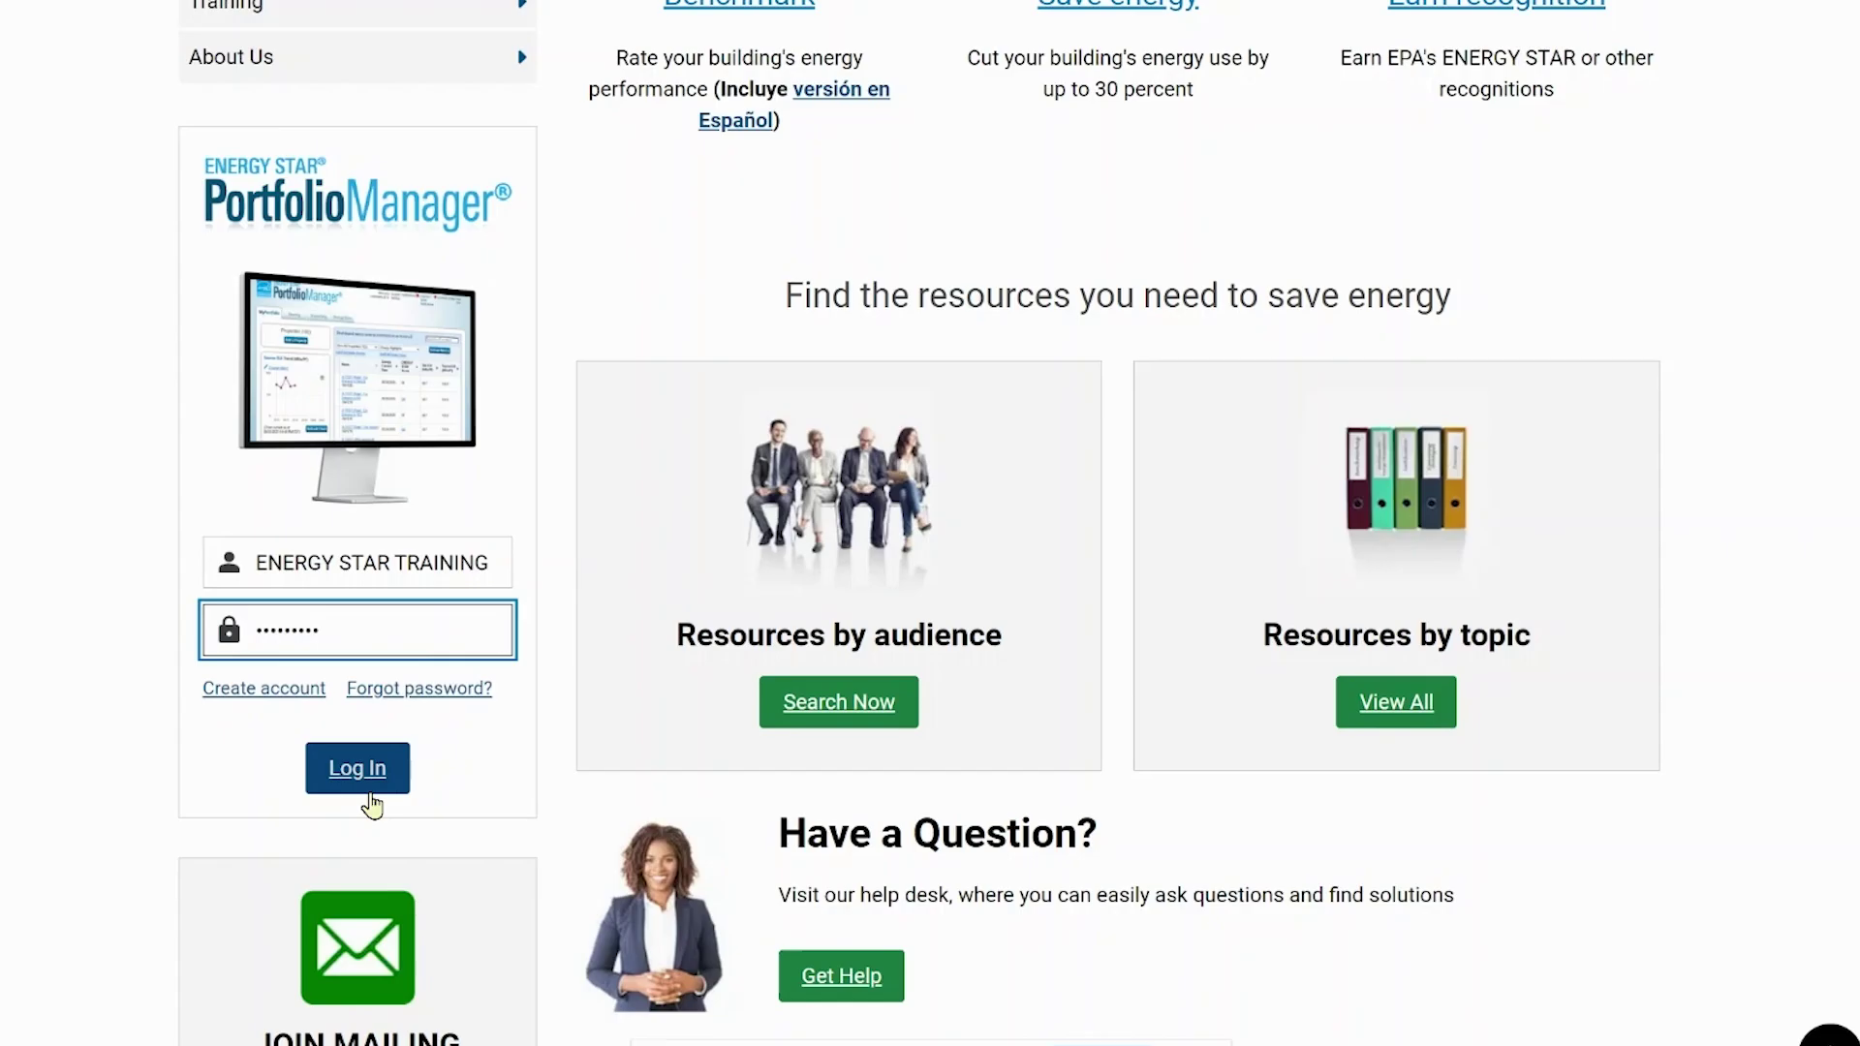
left_click(369, 789)
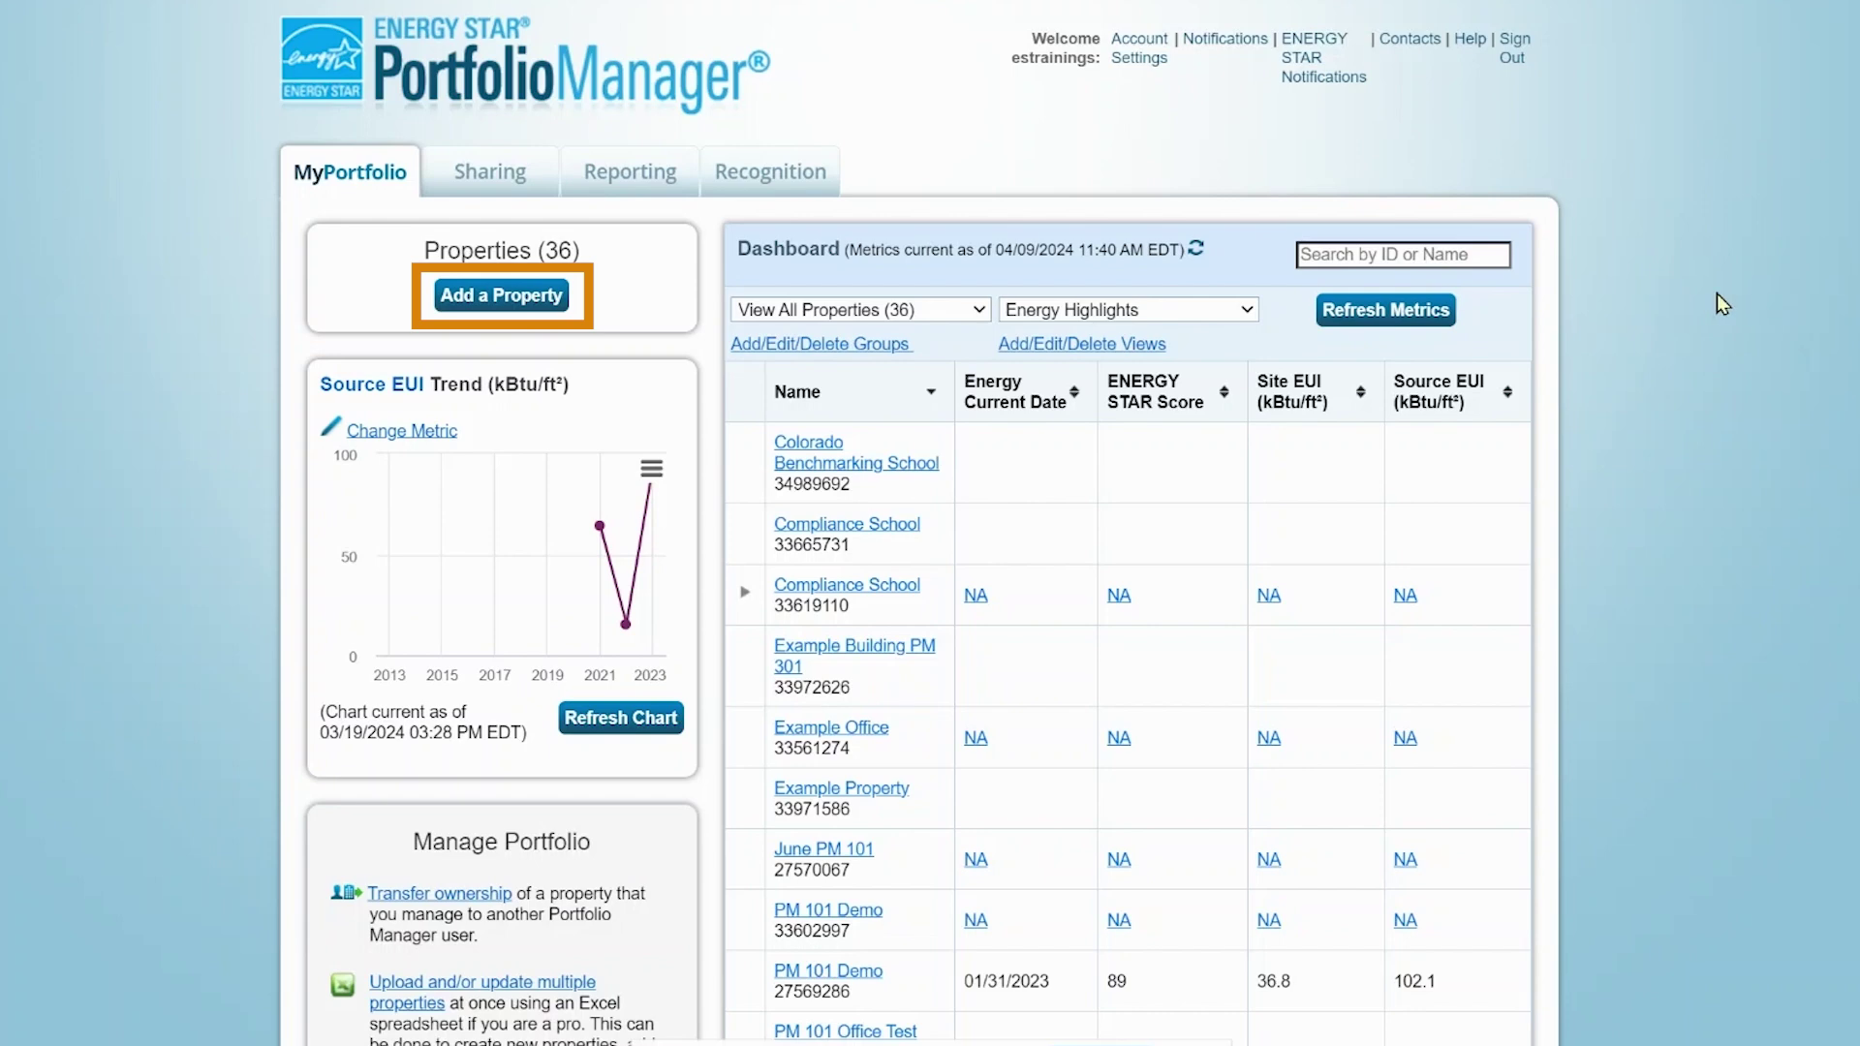
- Start a new property as one existing Supermarket/Grocery Store building
left_click(558, 303)
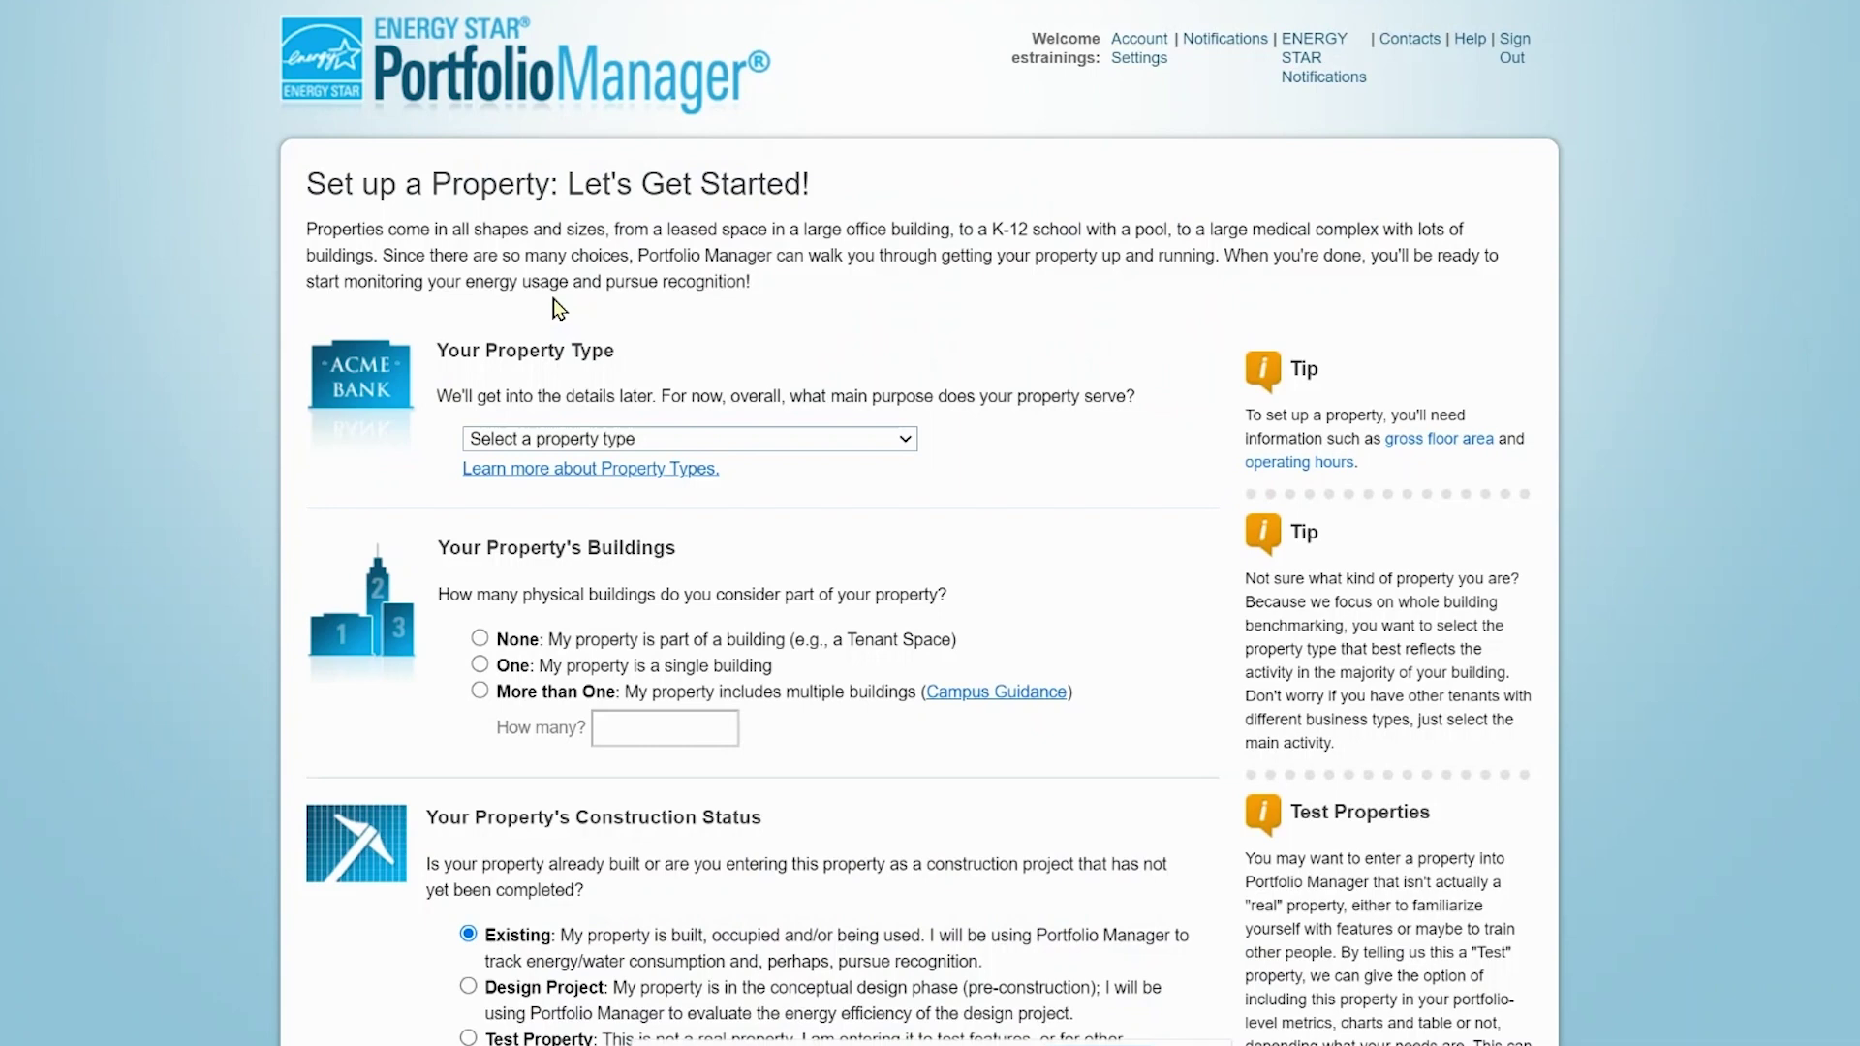
left_click(902, 439)
scroll(889, 785, "down", 15)
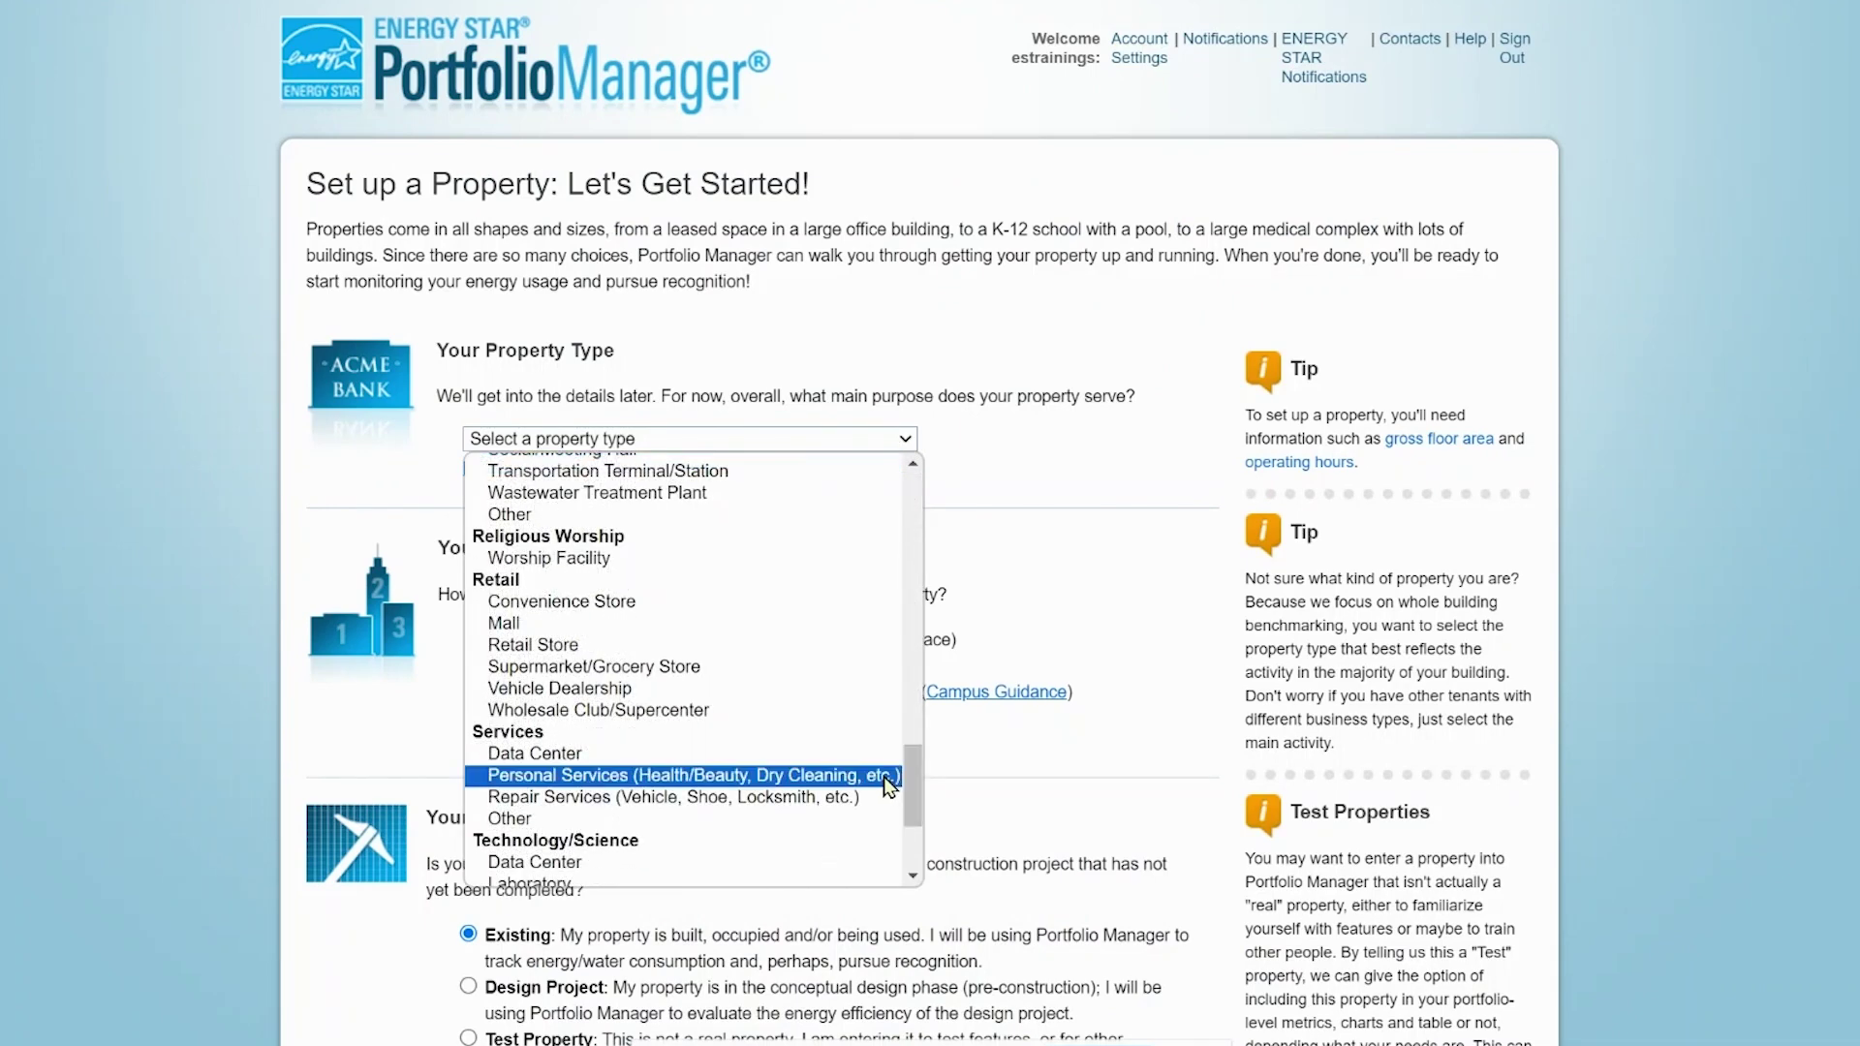
left_click(722, 668)
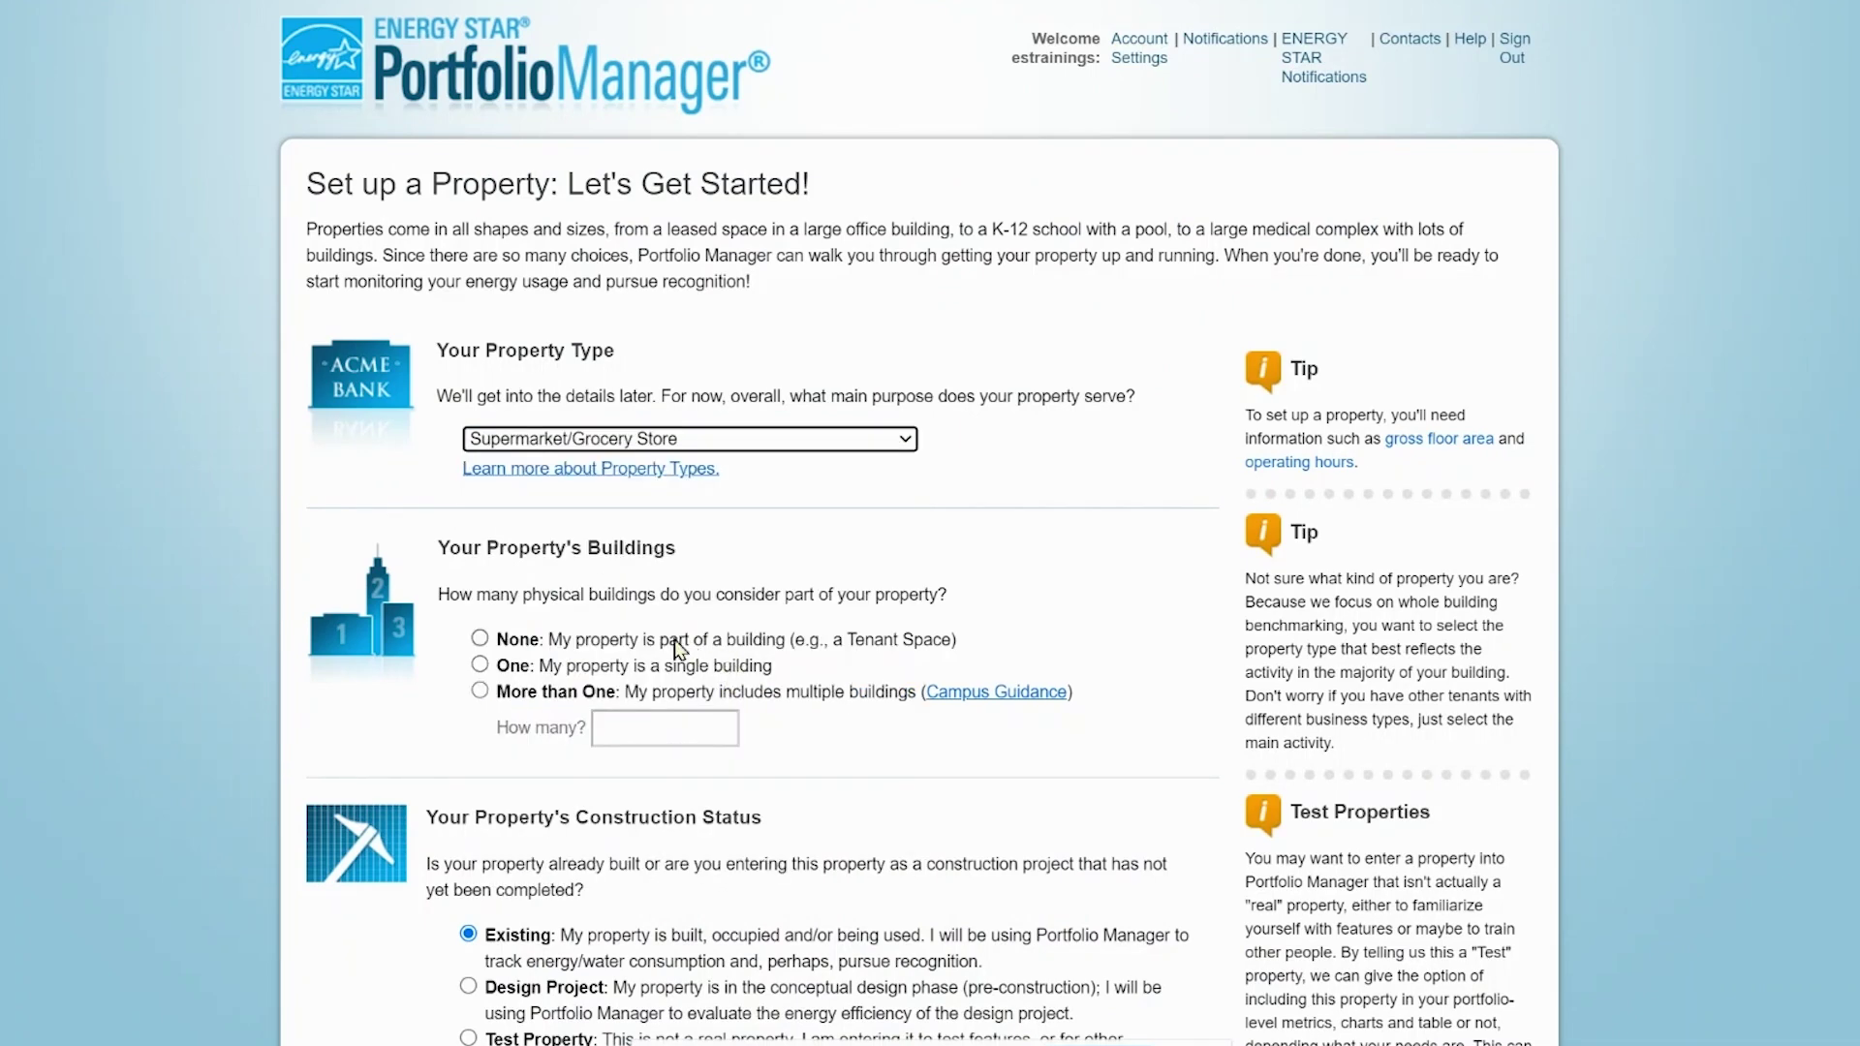
left_click(478, 667)
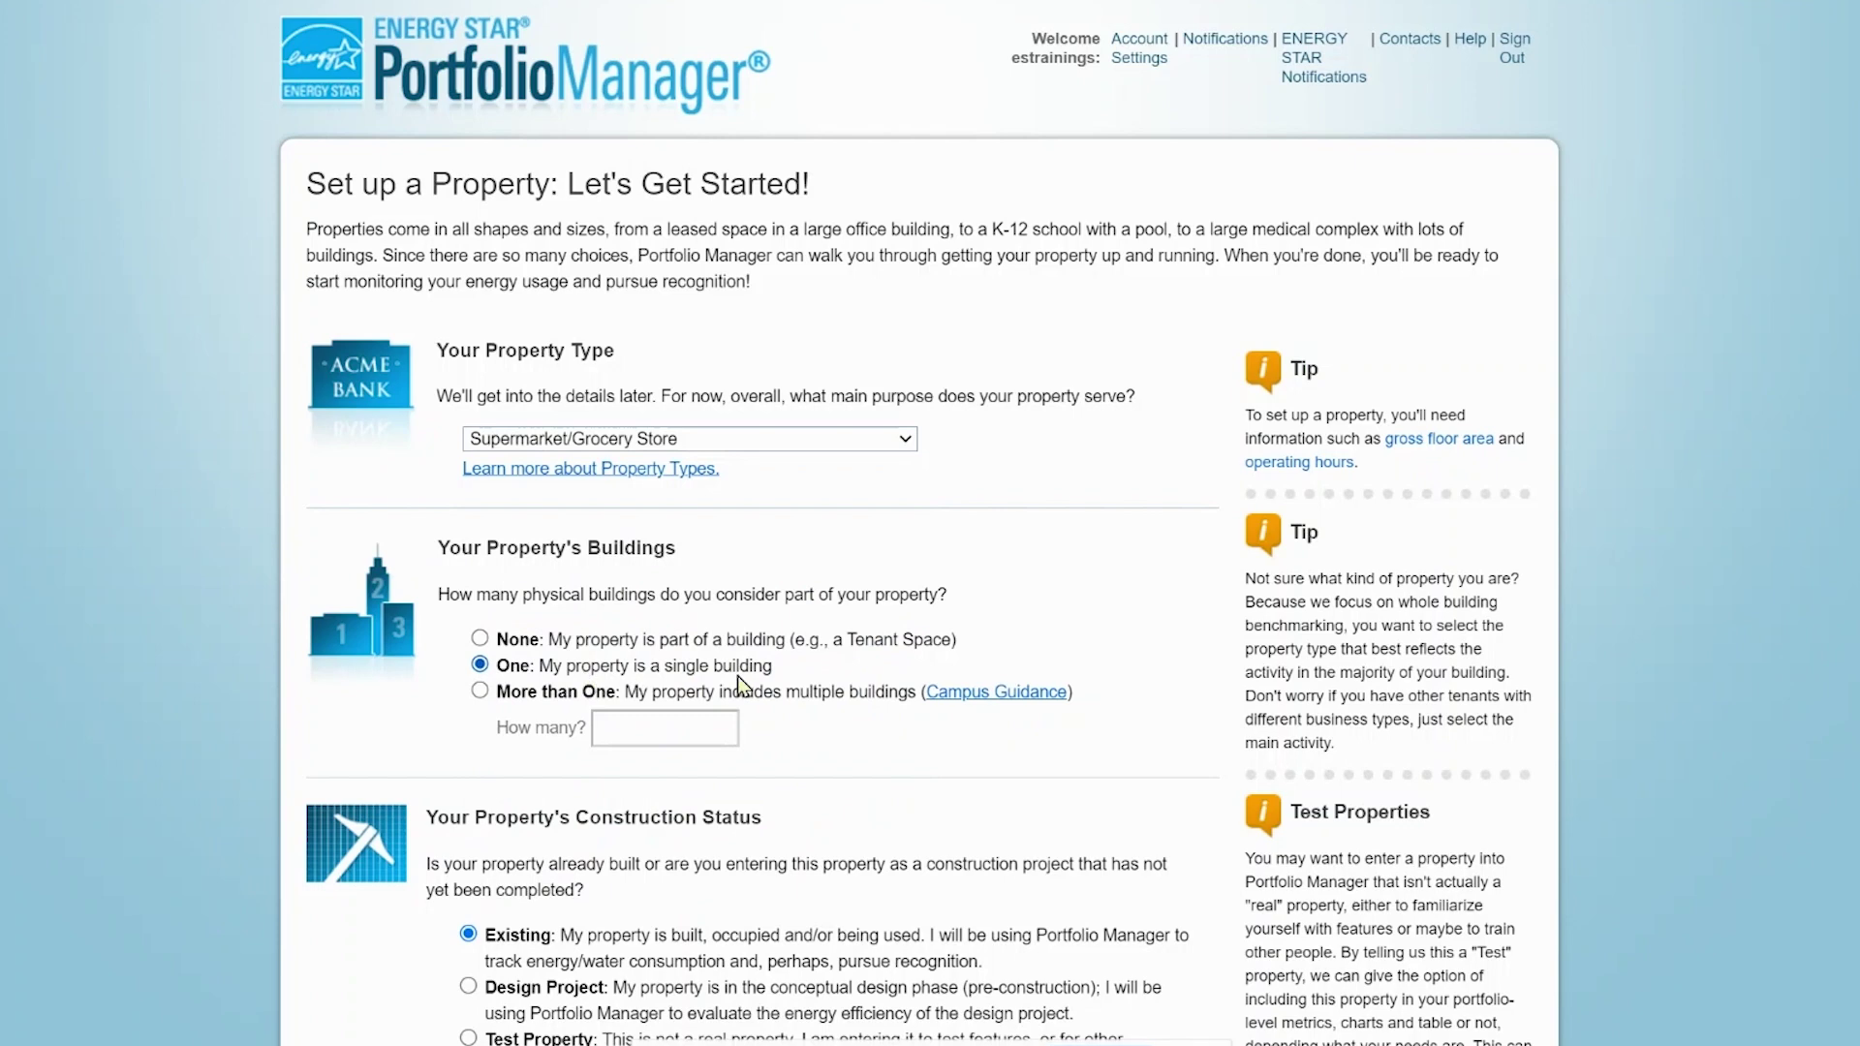
scroll(1156, 622, "down", 2)
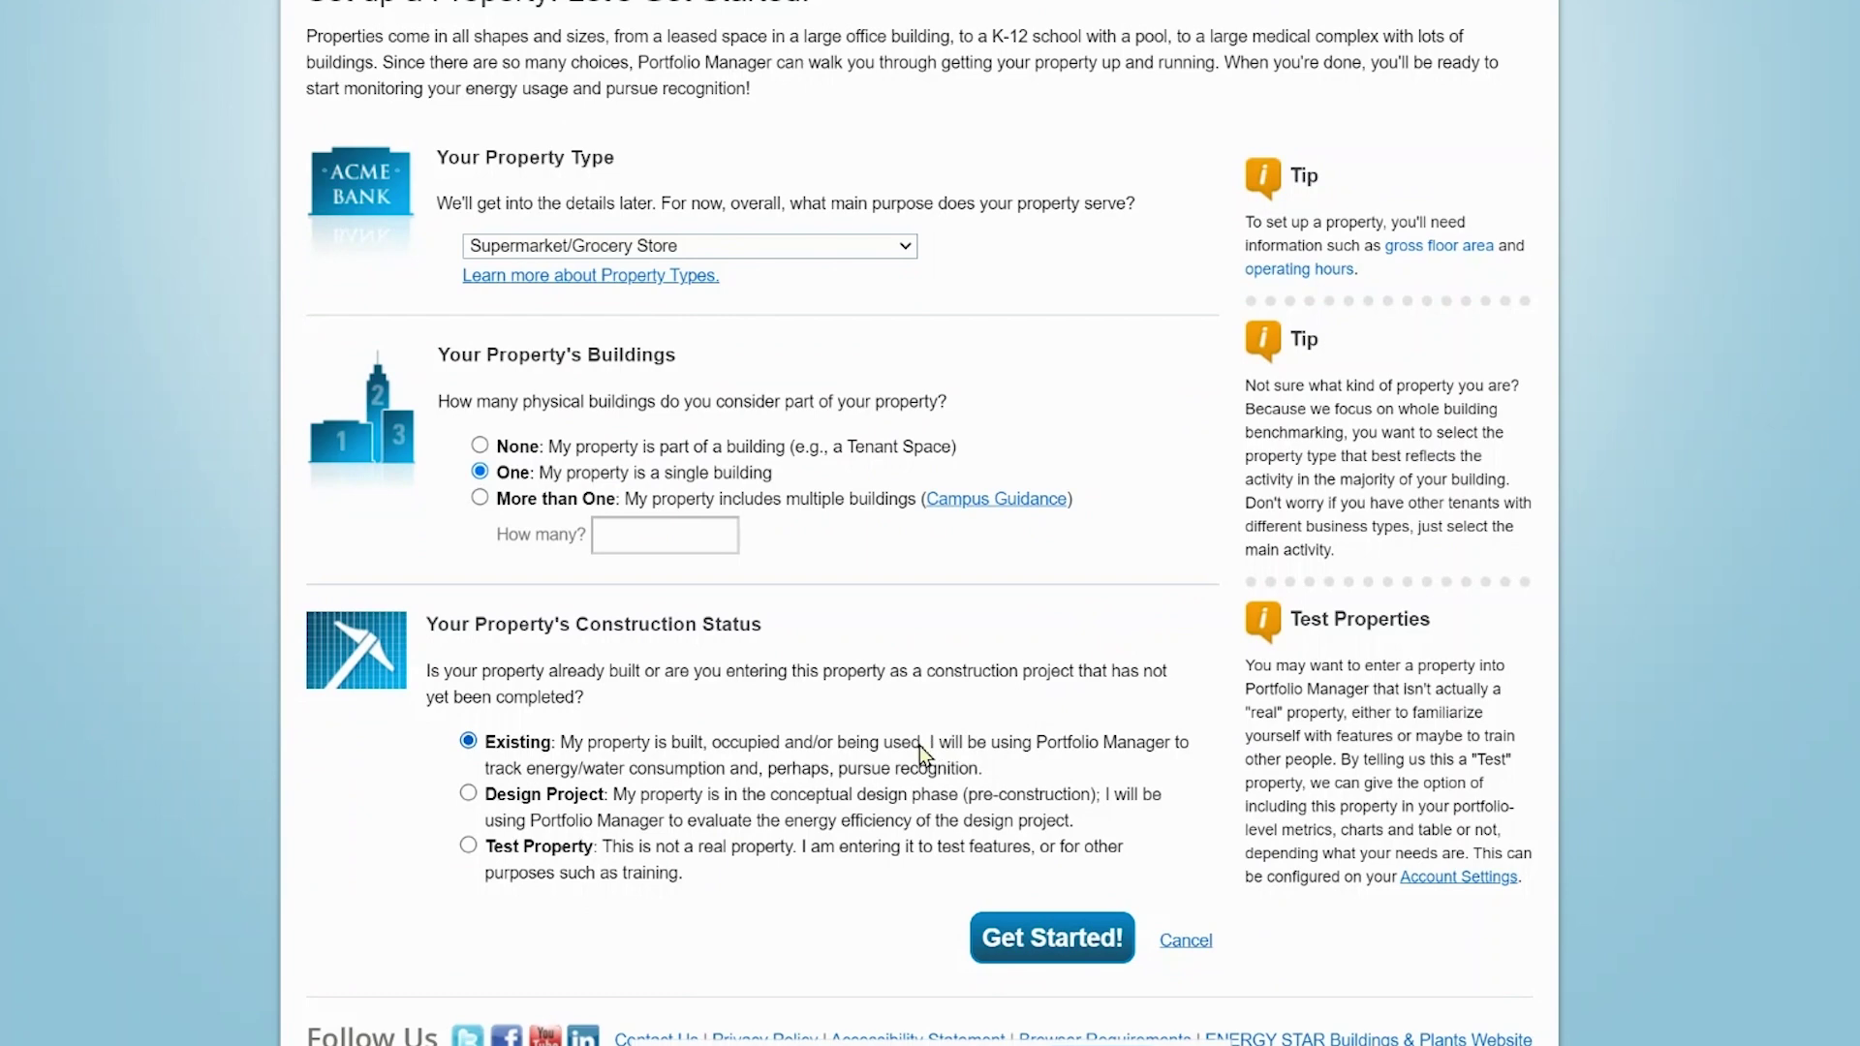
- Enter 'Sample Supermarket' with its address, 2010 build year, 50,000 sq ft, and parking included
left_click(1071, 935)
left_click(867, 356)
type("Sample S")
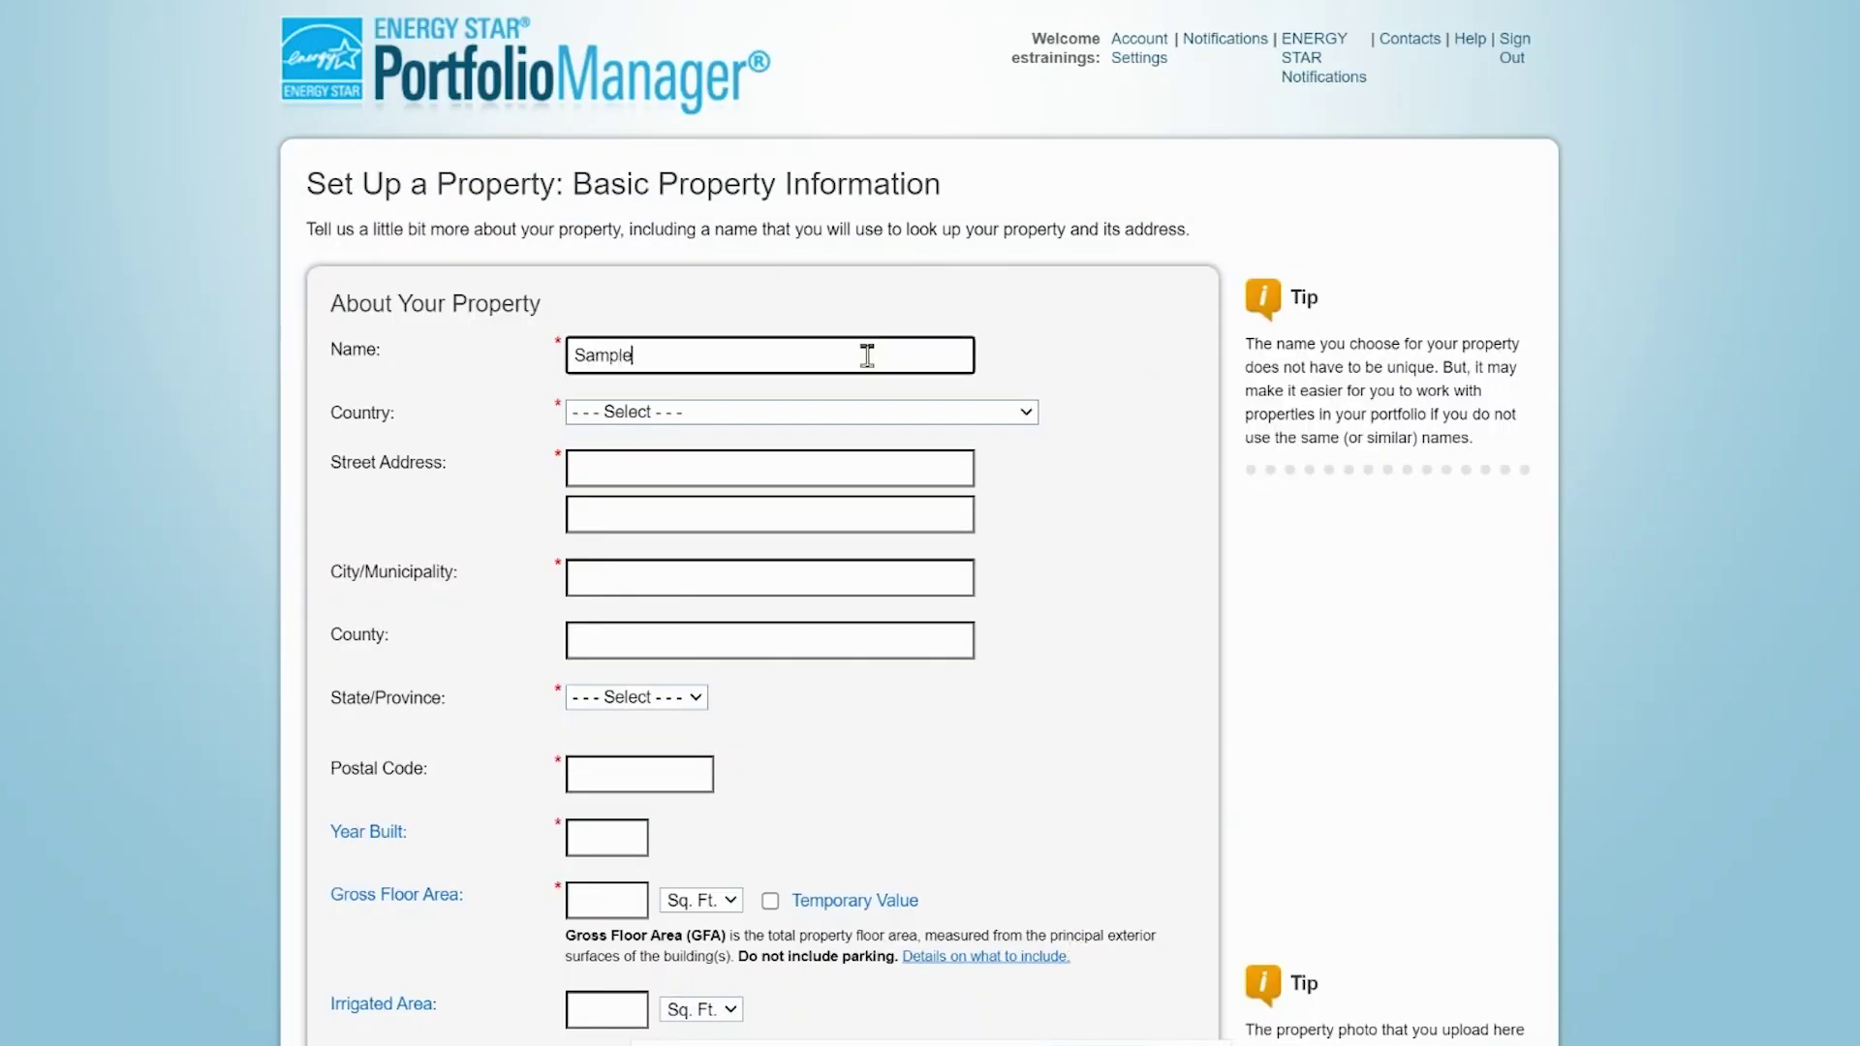
type("upermarket")
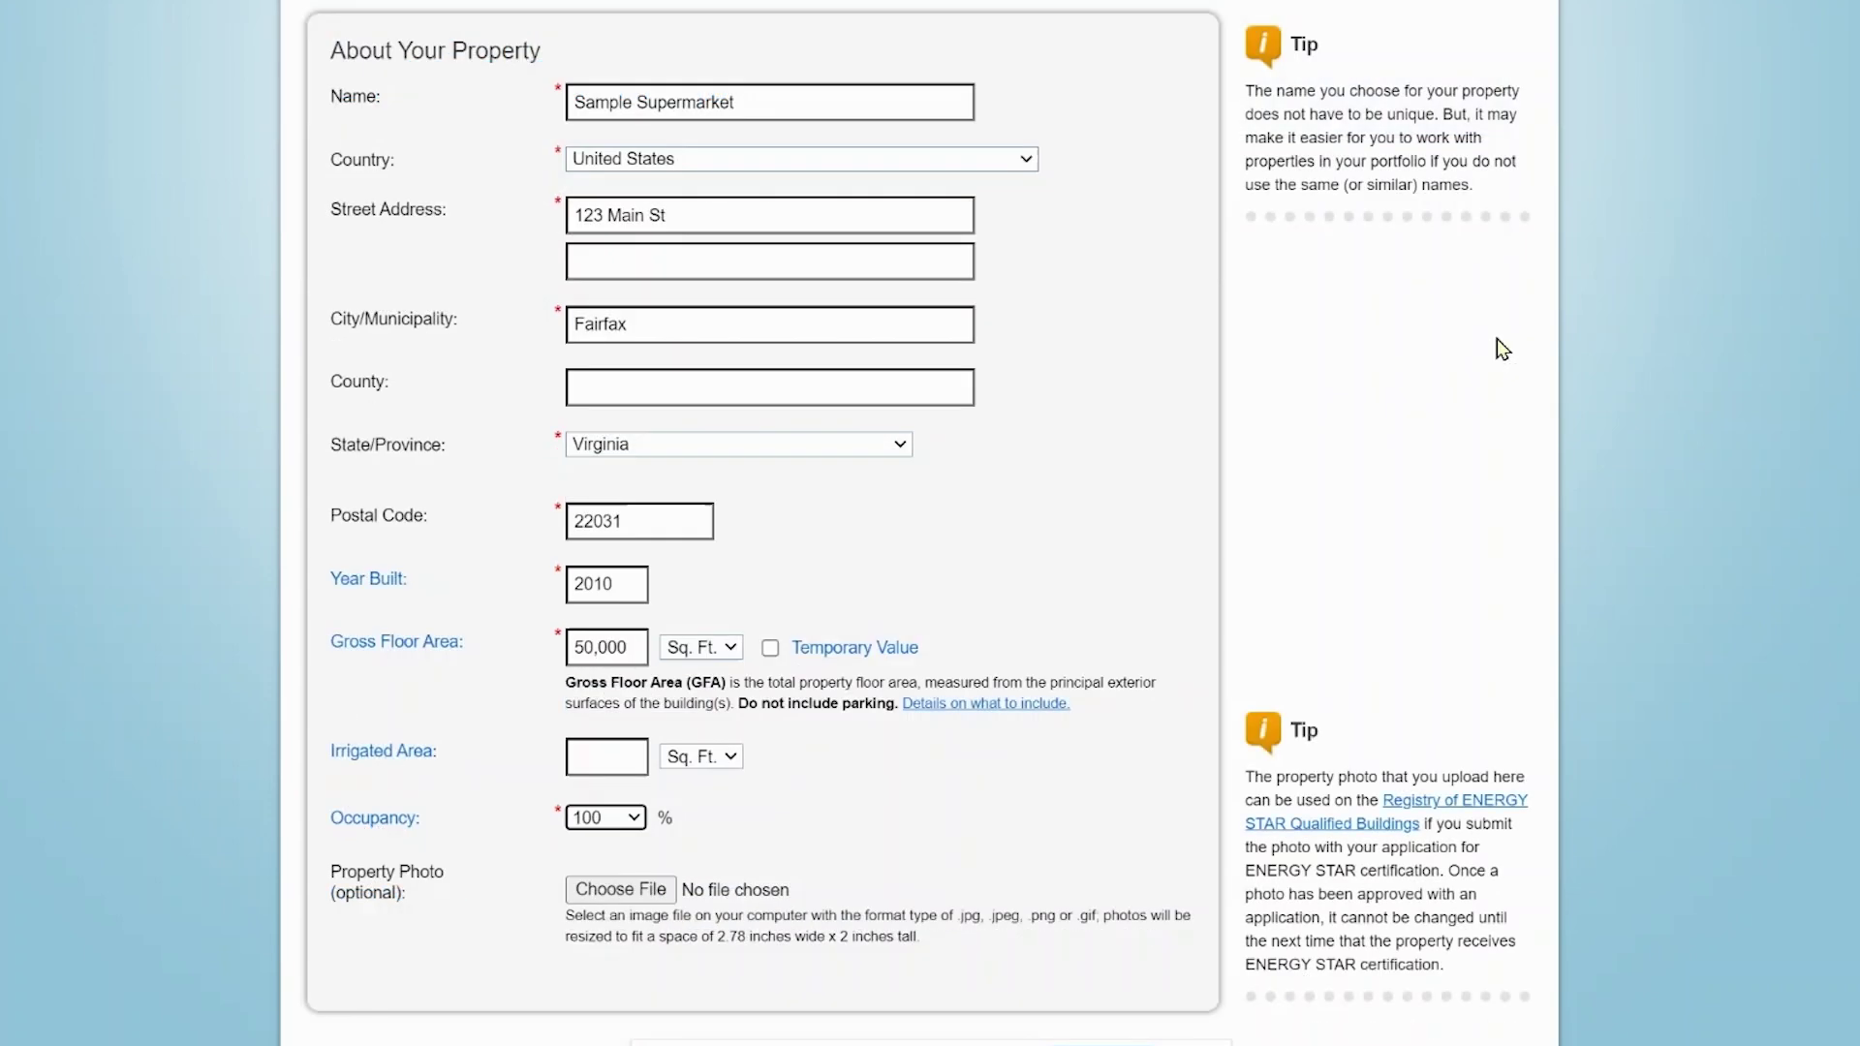
scroll(1496, 339, "down", 3)
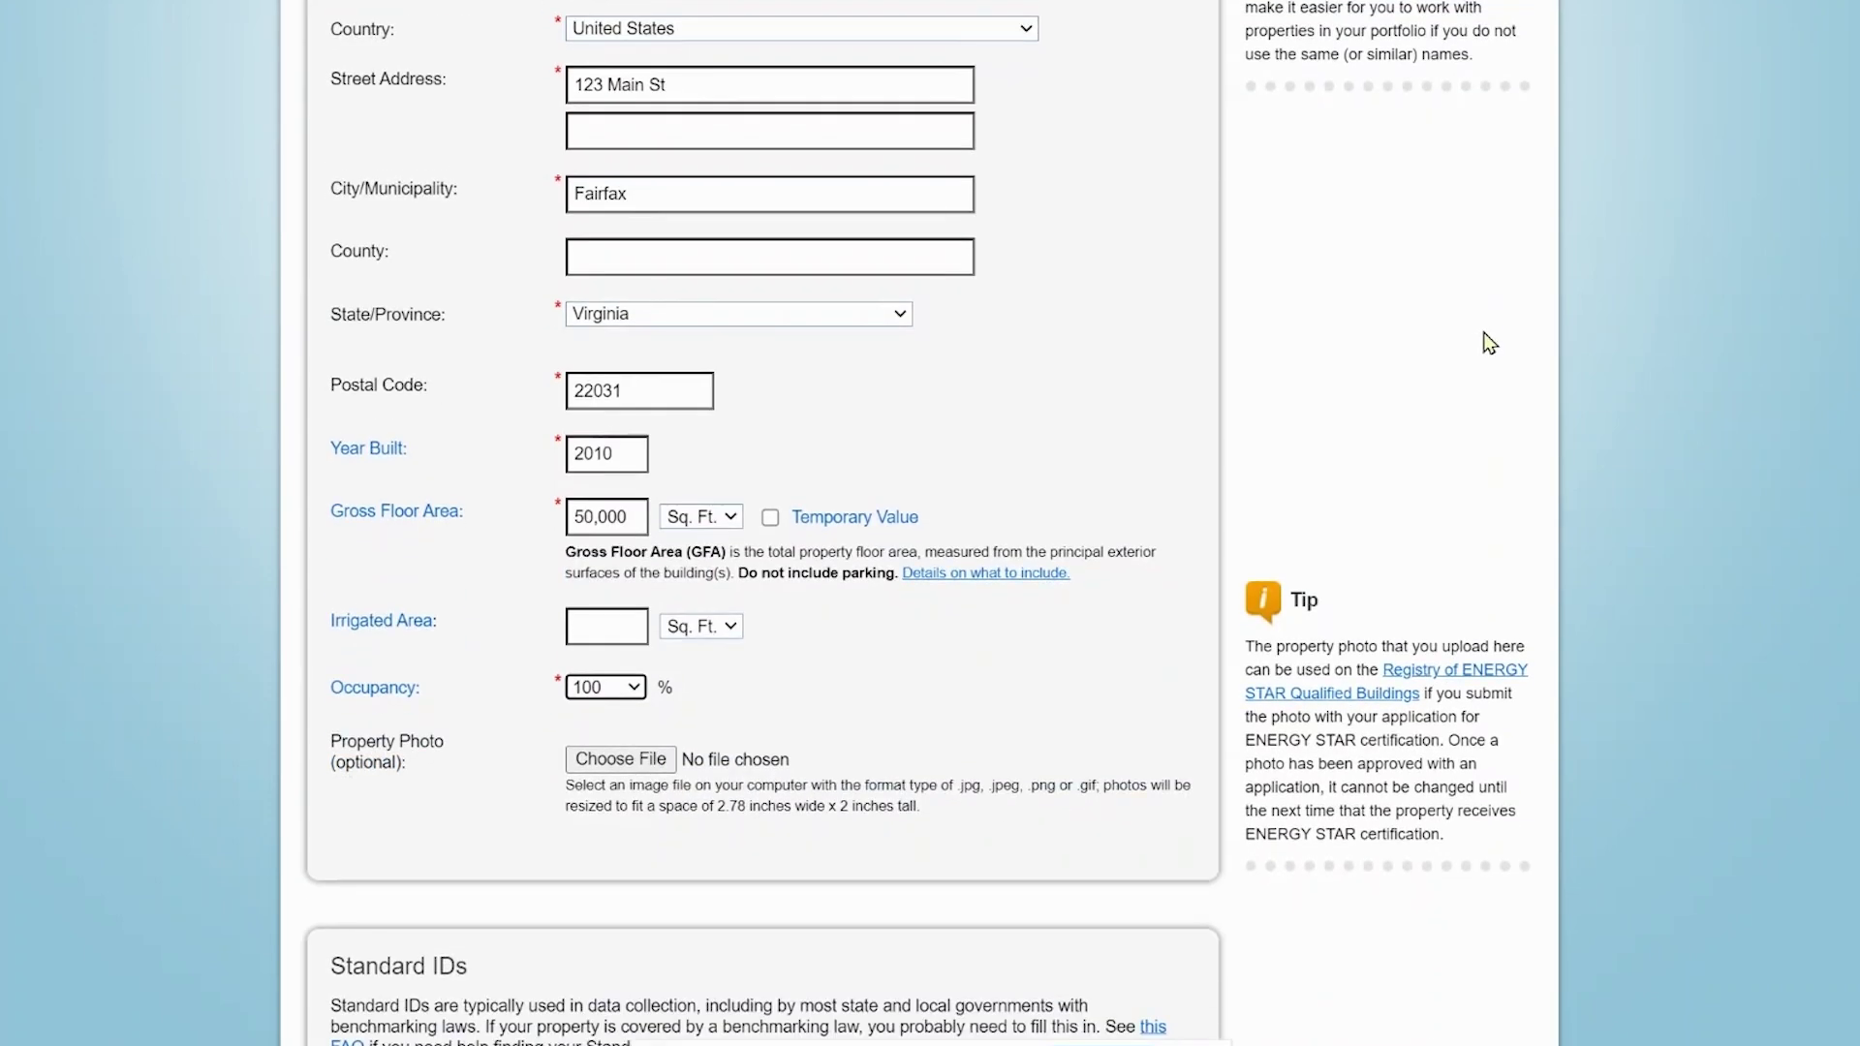
scroll(1490, 344, "down", 3)
scroll(1557, 332, "down", 2)
scroll(1557, 332, "down", 3)
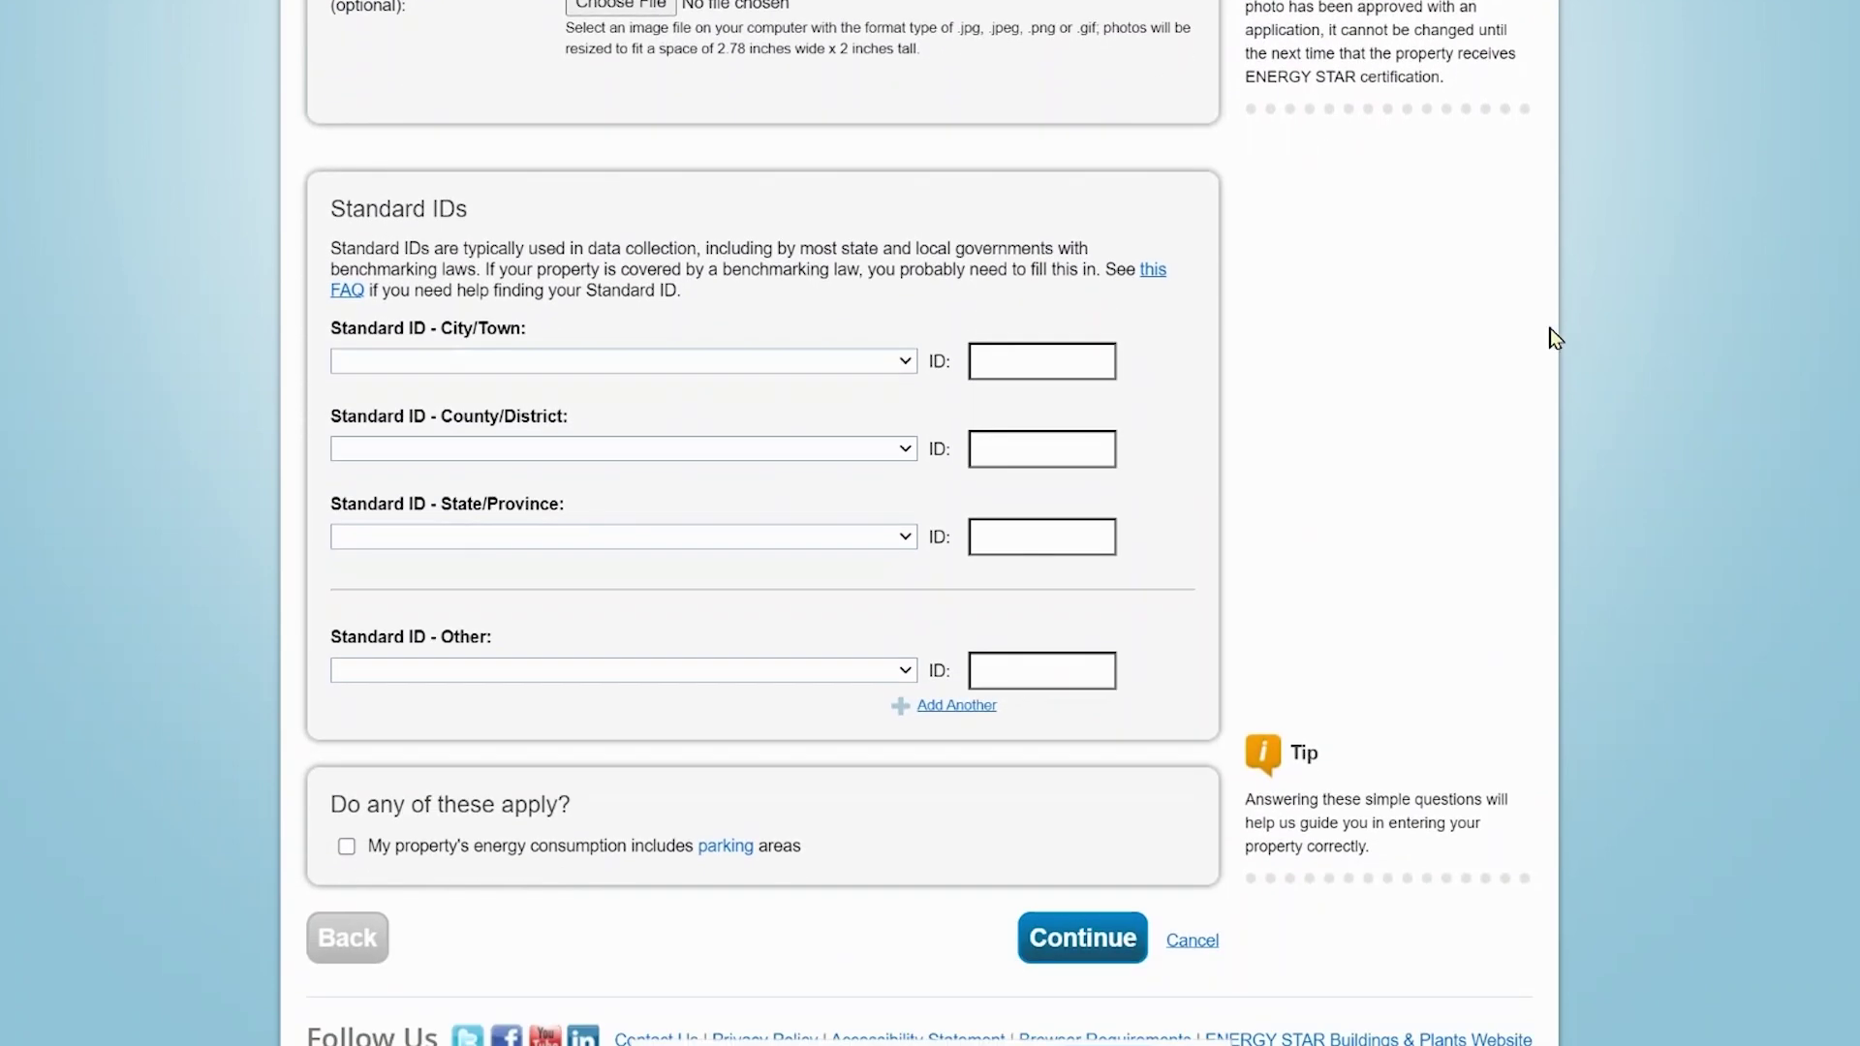
left_click(345, 849)
left_click(1043, 954)
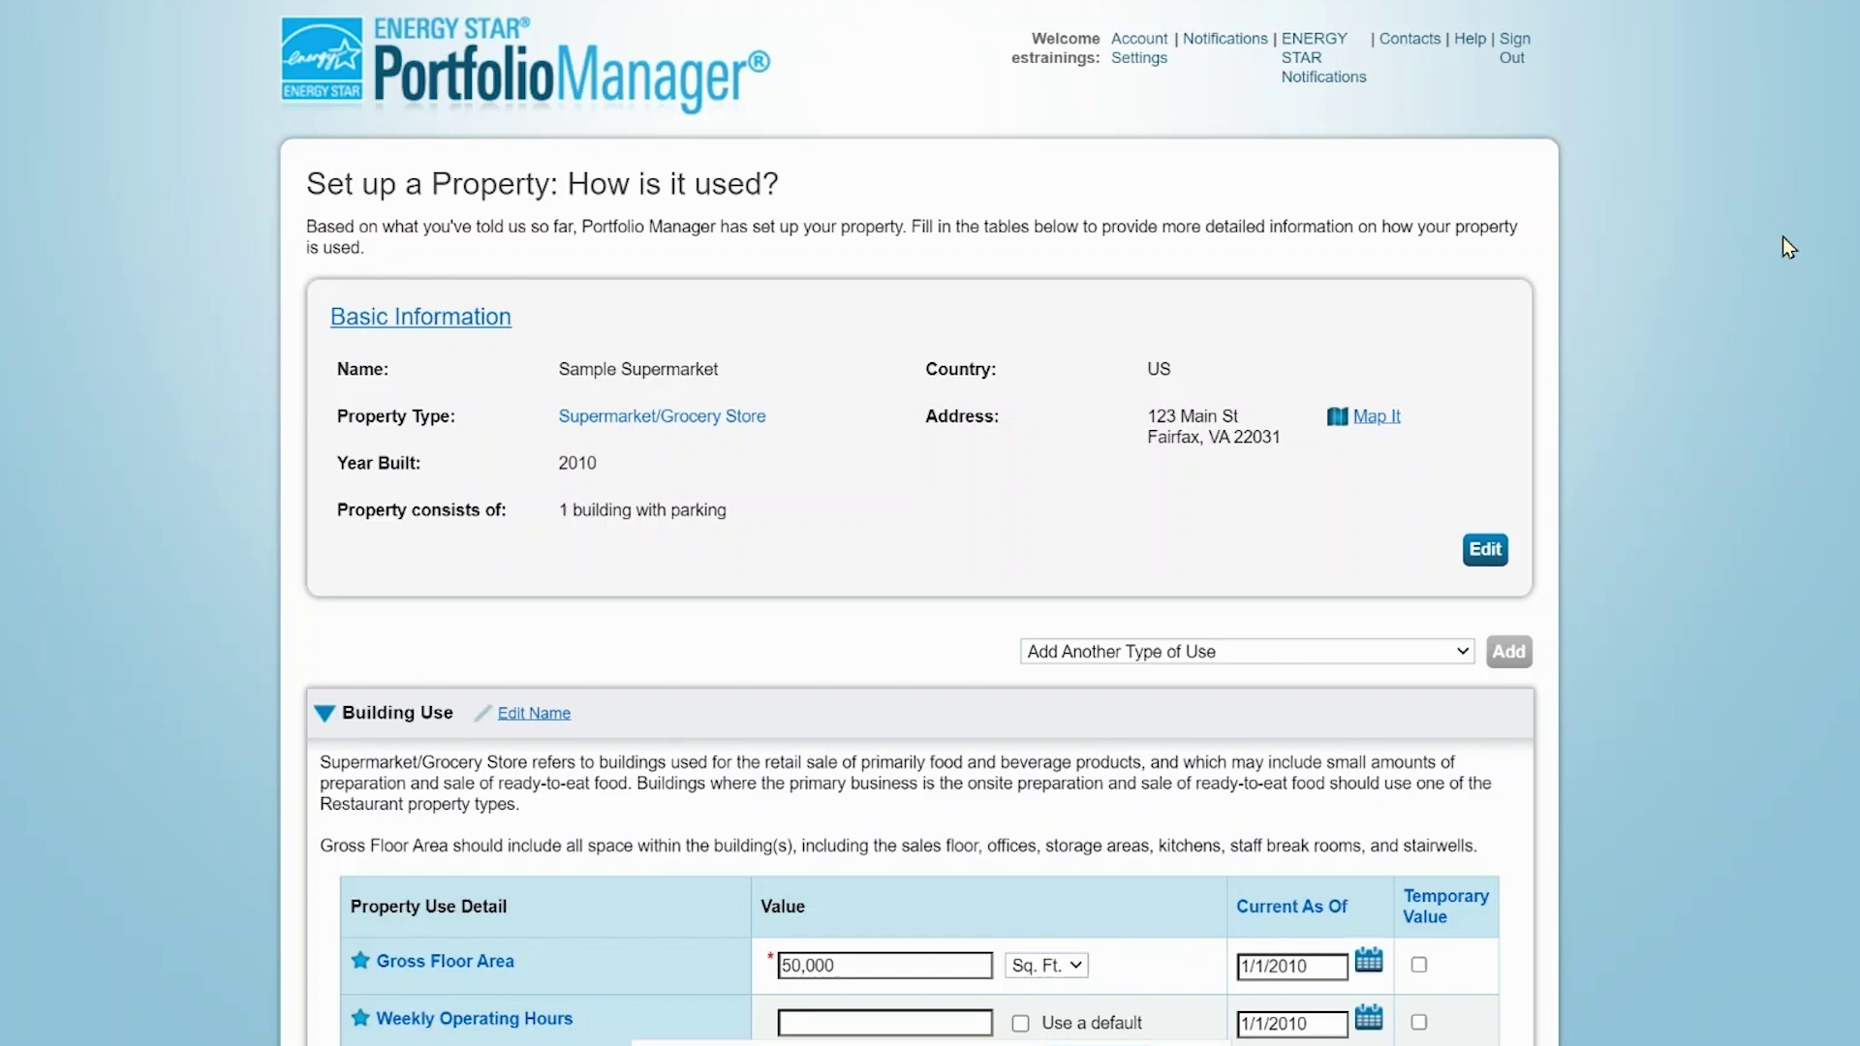
- Confirm the three parking sizes of 20000 Sq. Ft. and set parking supplemental heating to No
scroll(1773, 229, "down", 5)
scroll(1773, 230, "down", 2)
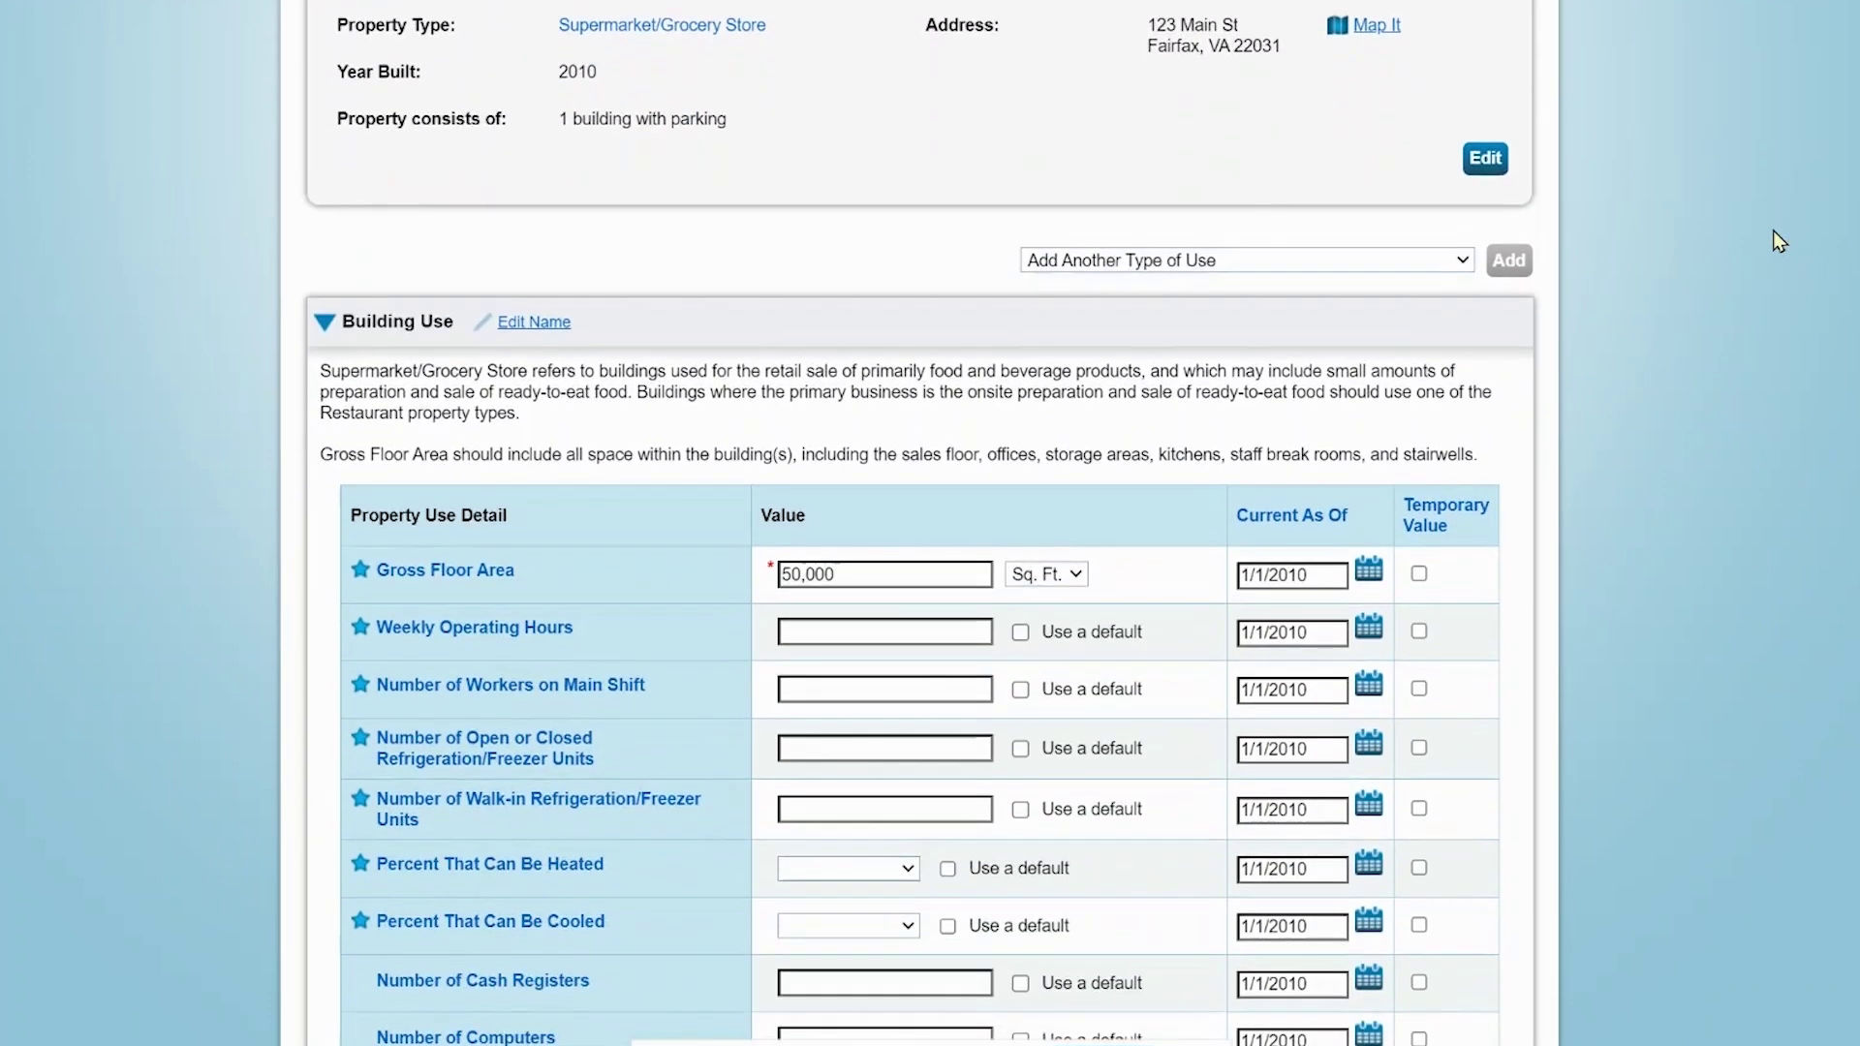
scroll(1773, 230, "down", 5)
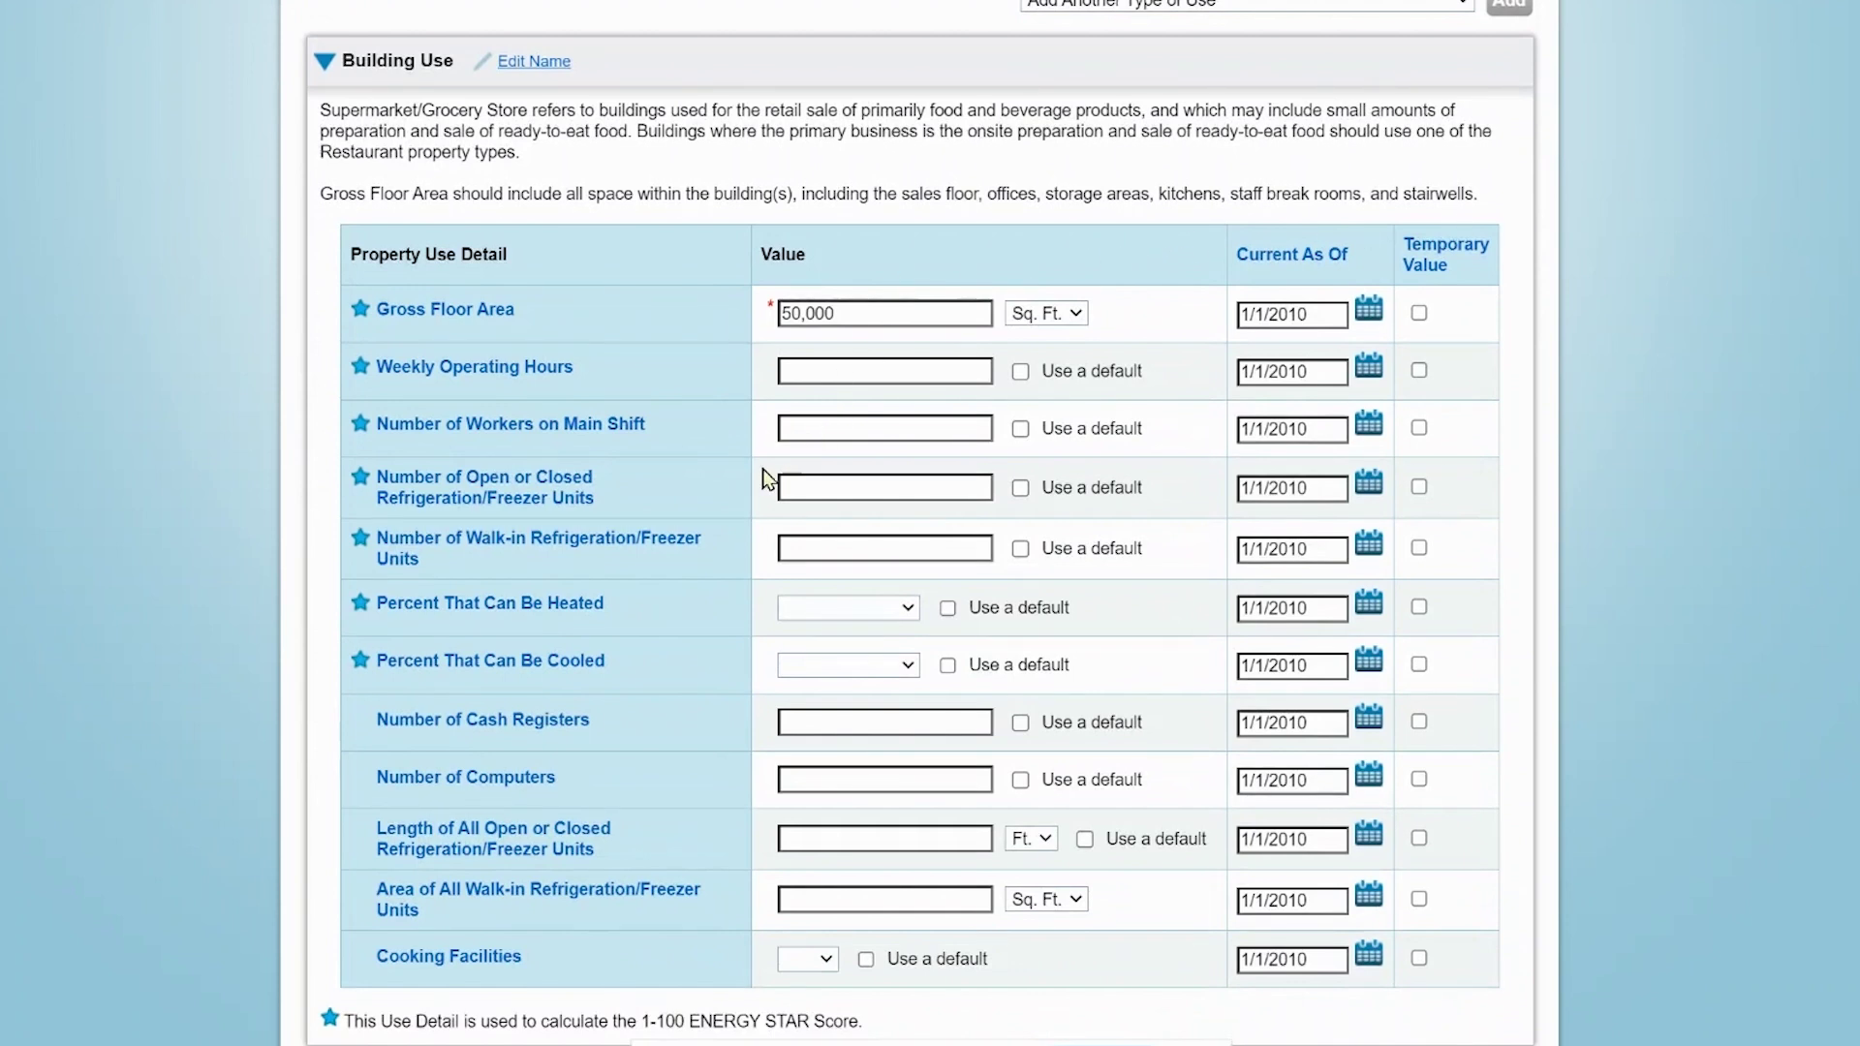
mouse_move(486, 319)
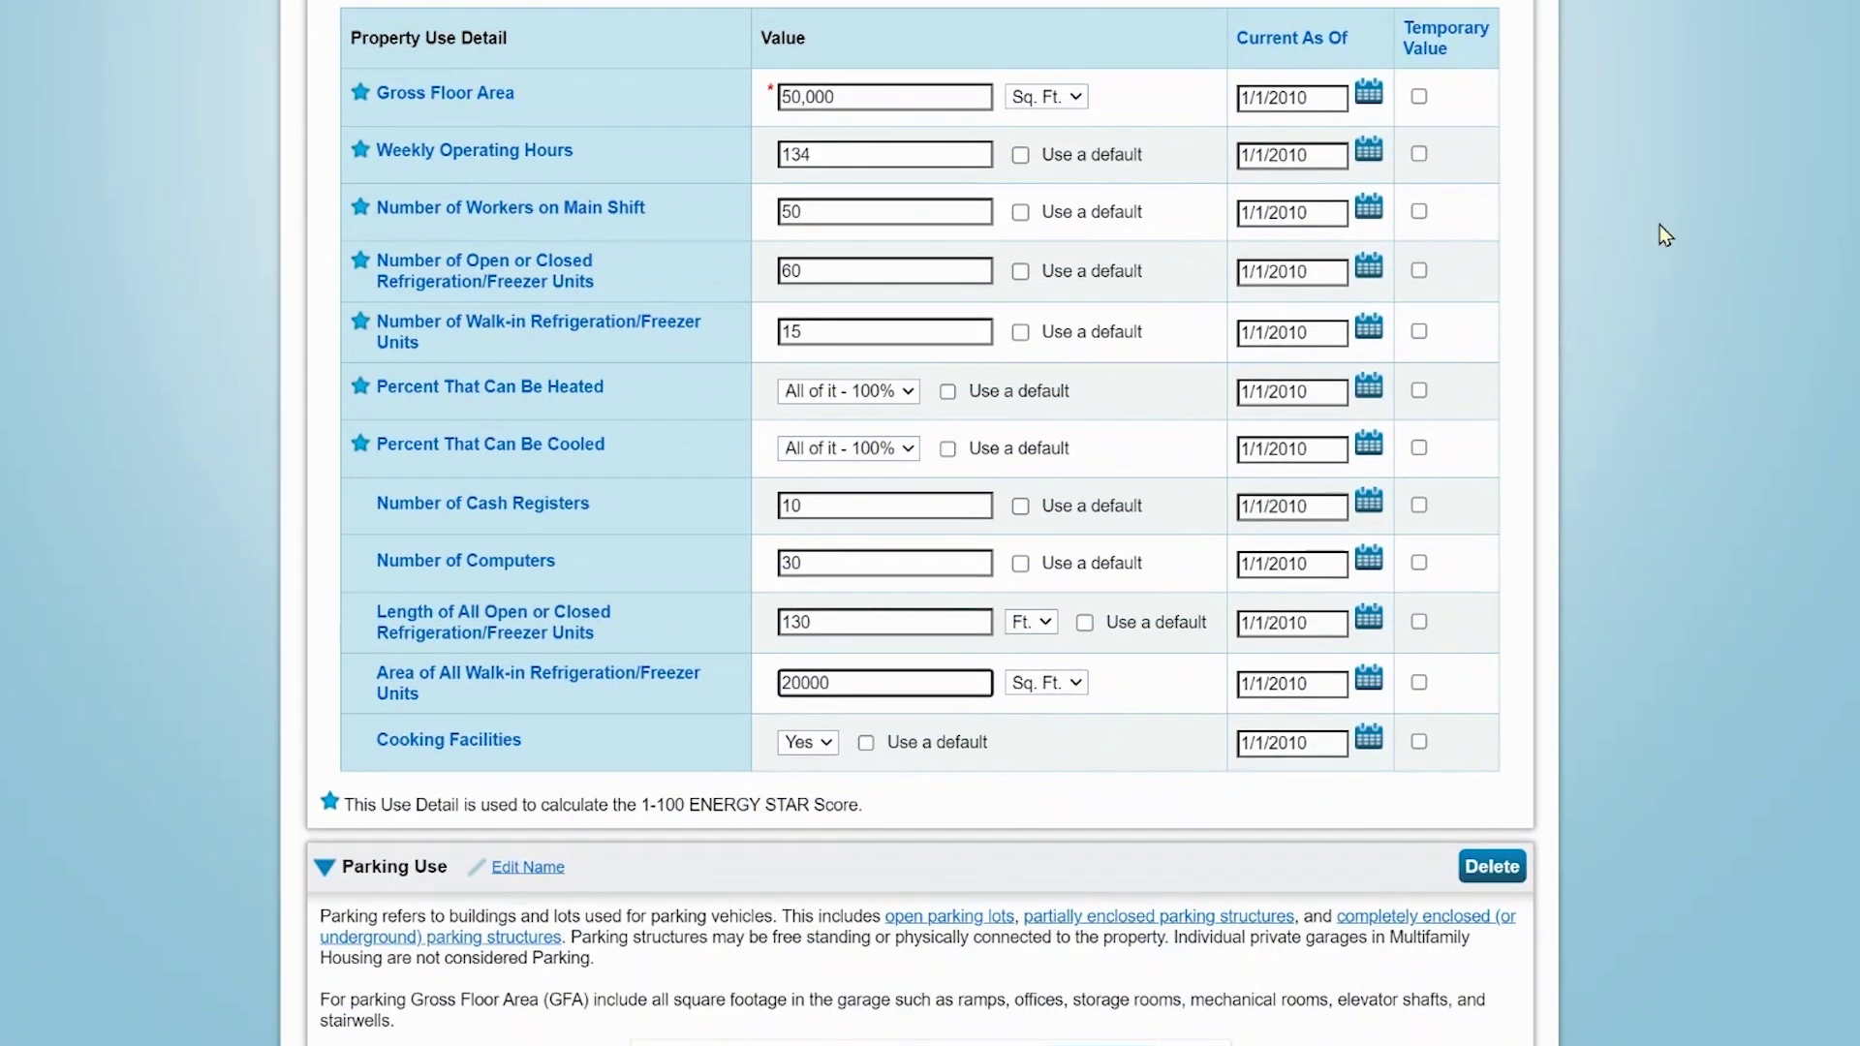
scroll(1660, 225, "down", 2)
scroll(1659, 224, "down", 4)
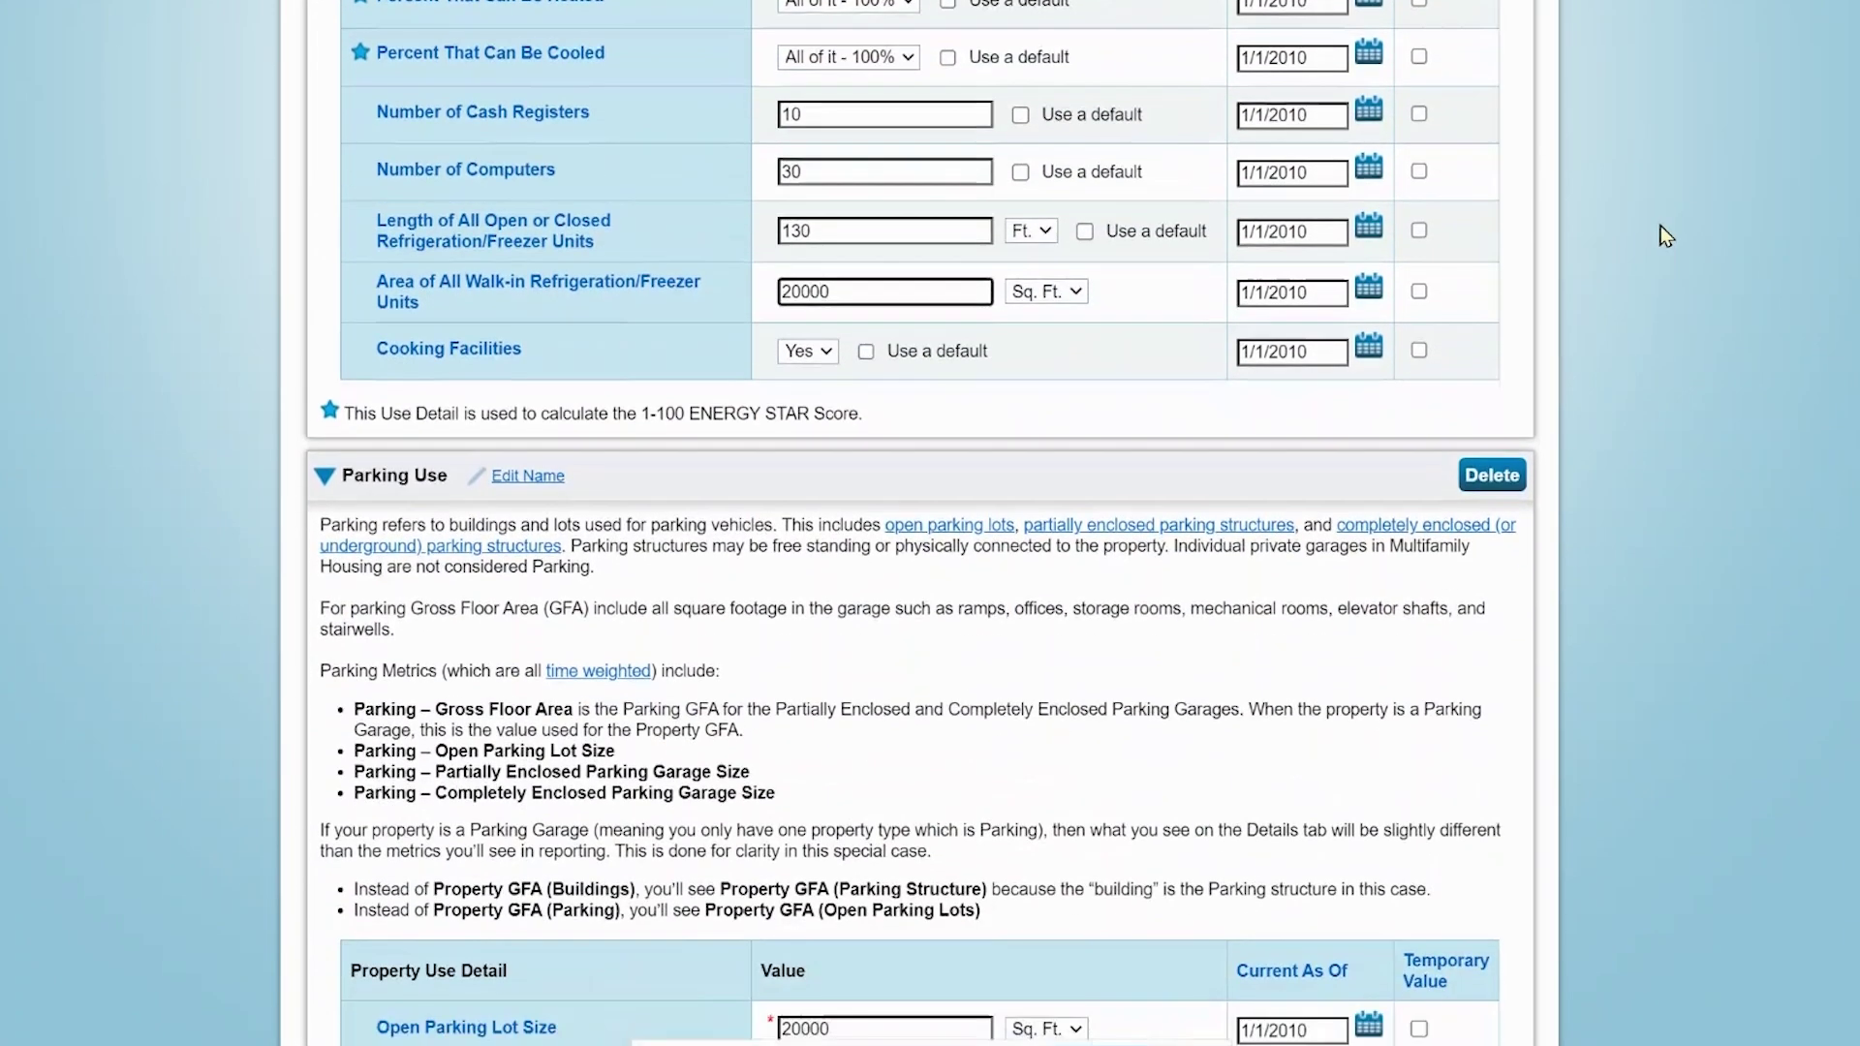
scroll(1663, 227, "down", 3)
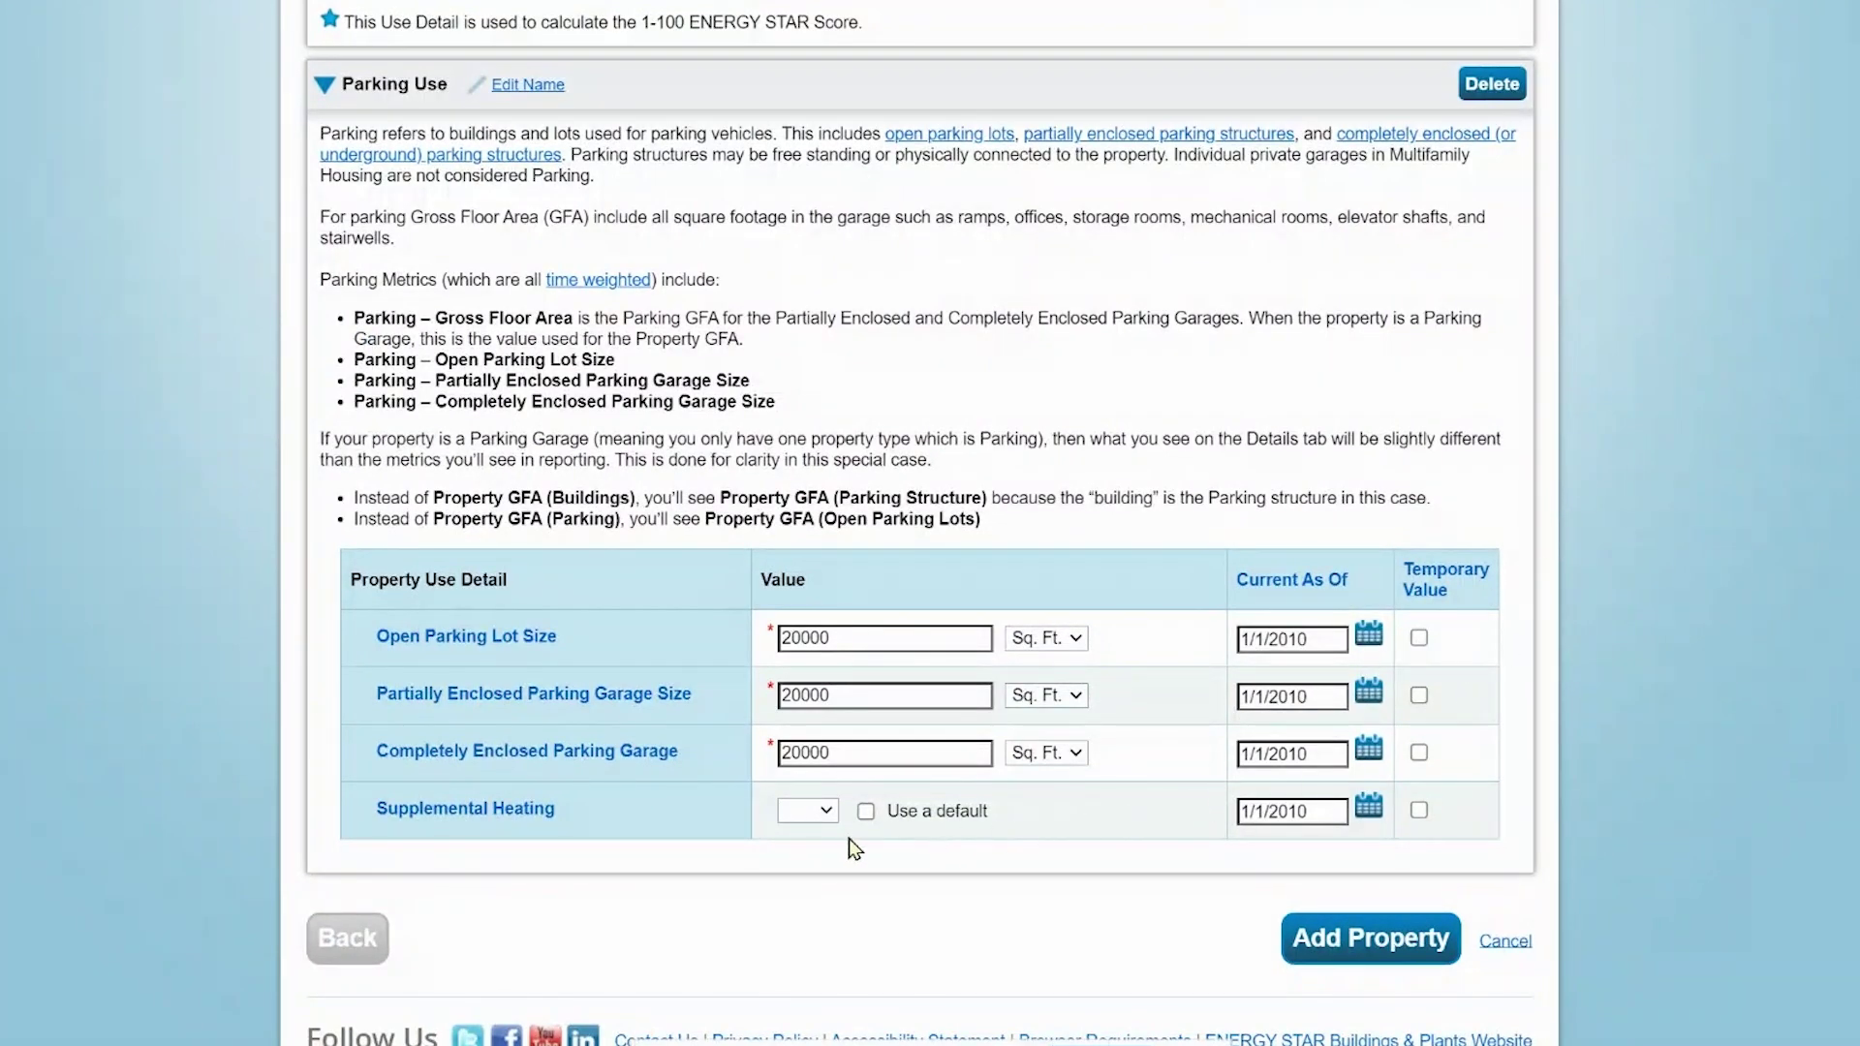
left_click(820, 808)
- Add the property and look over its Metrics Summary, Data Quality Checker and Sharing panels
left_click(1327, 945)
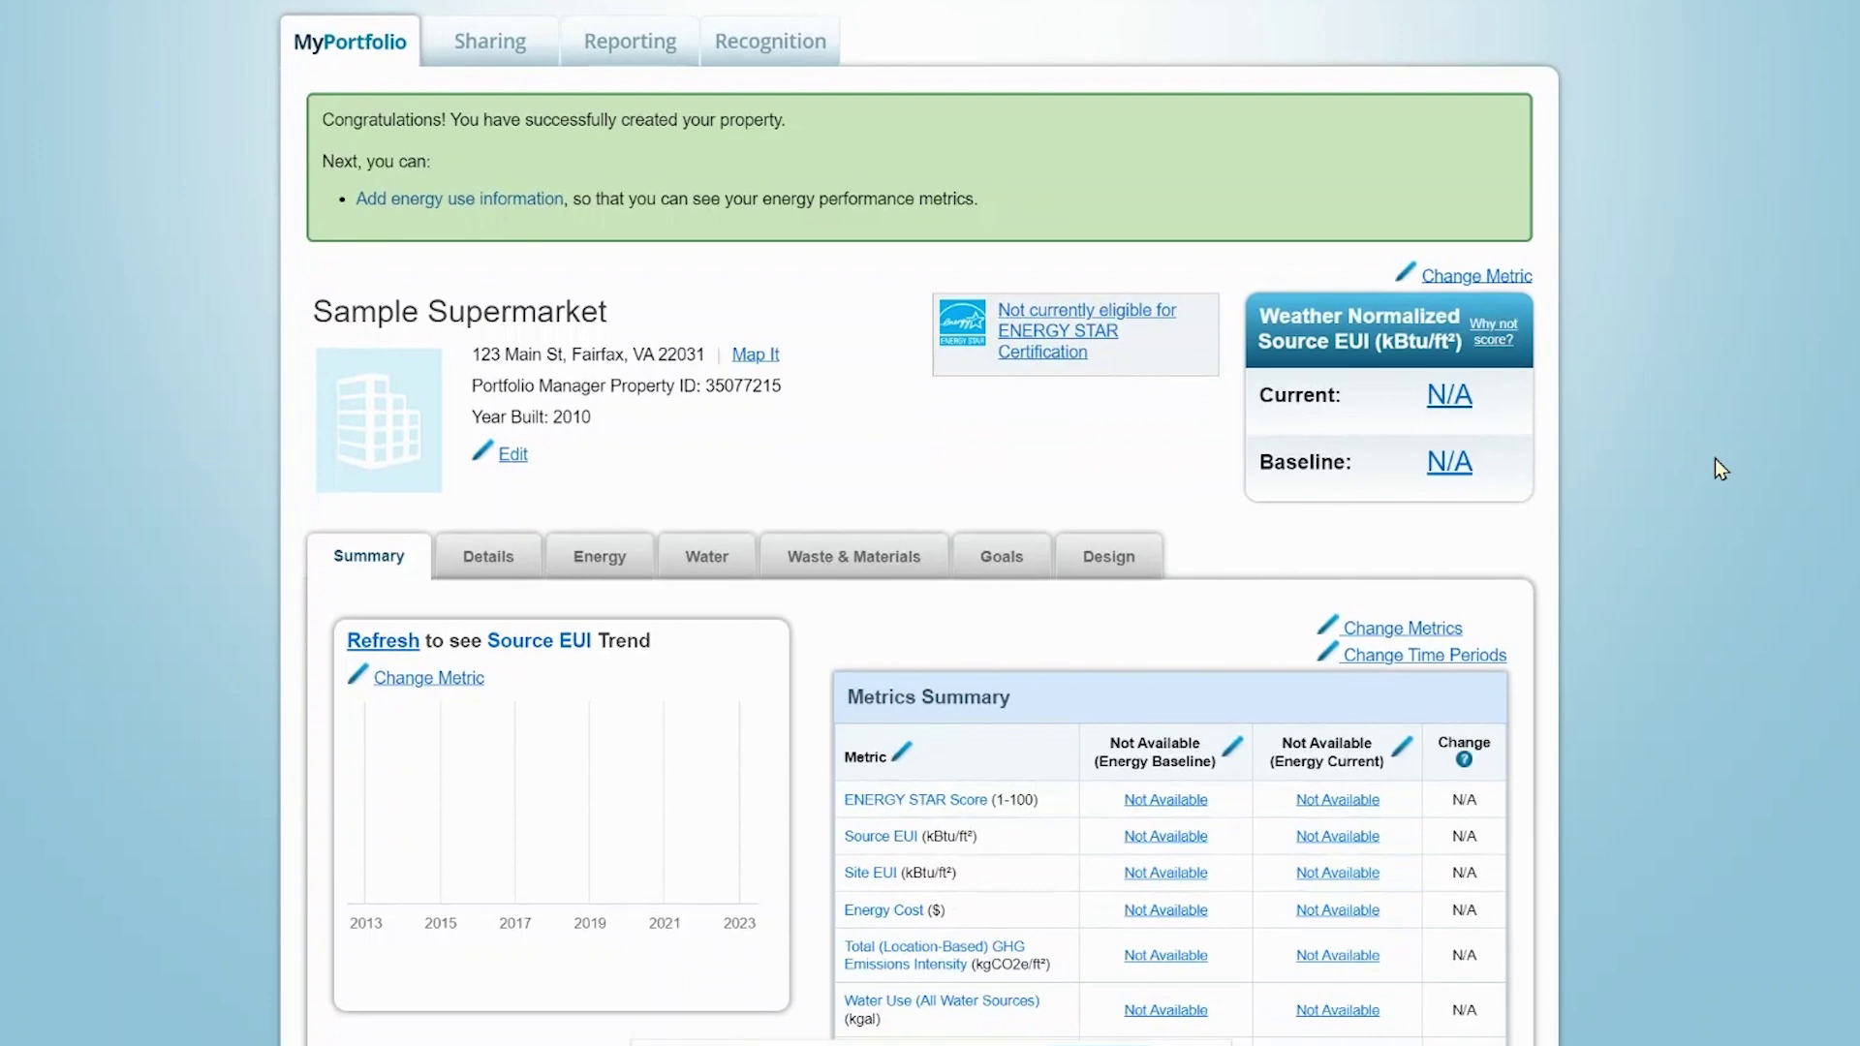
scroll(1715, 459, "down", 2)
scroll(1715, 460, "down", 2)
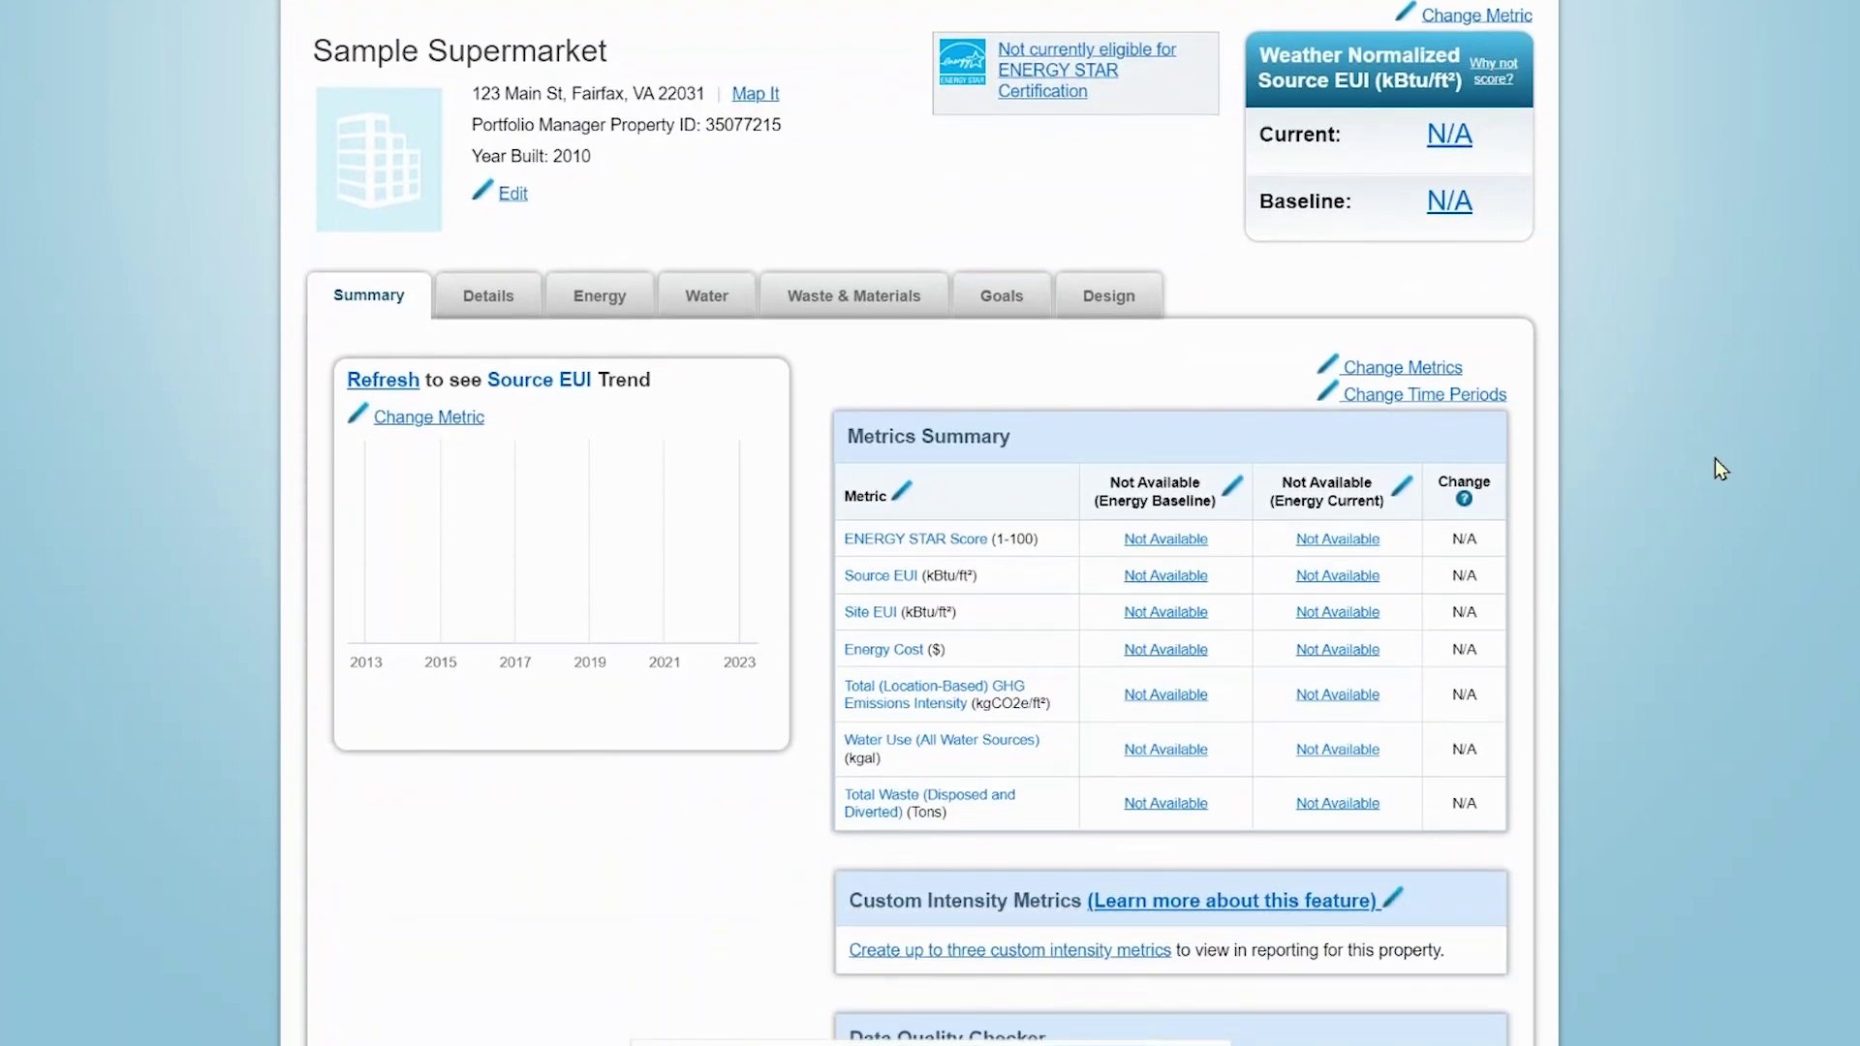
scroll(1716, 468, "down", 2)
scroll(1717, 468, "down", 2)
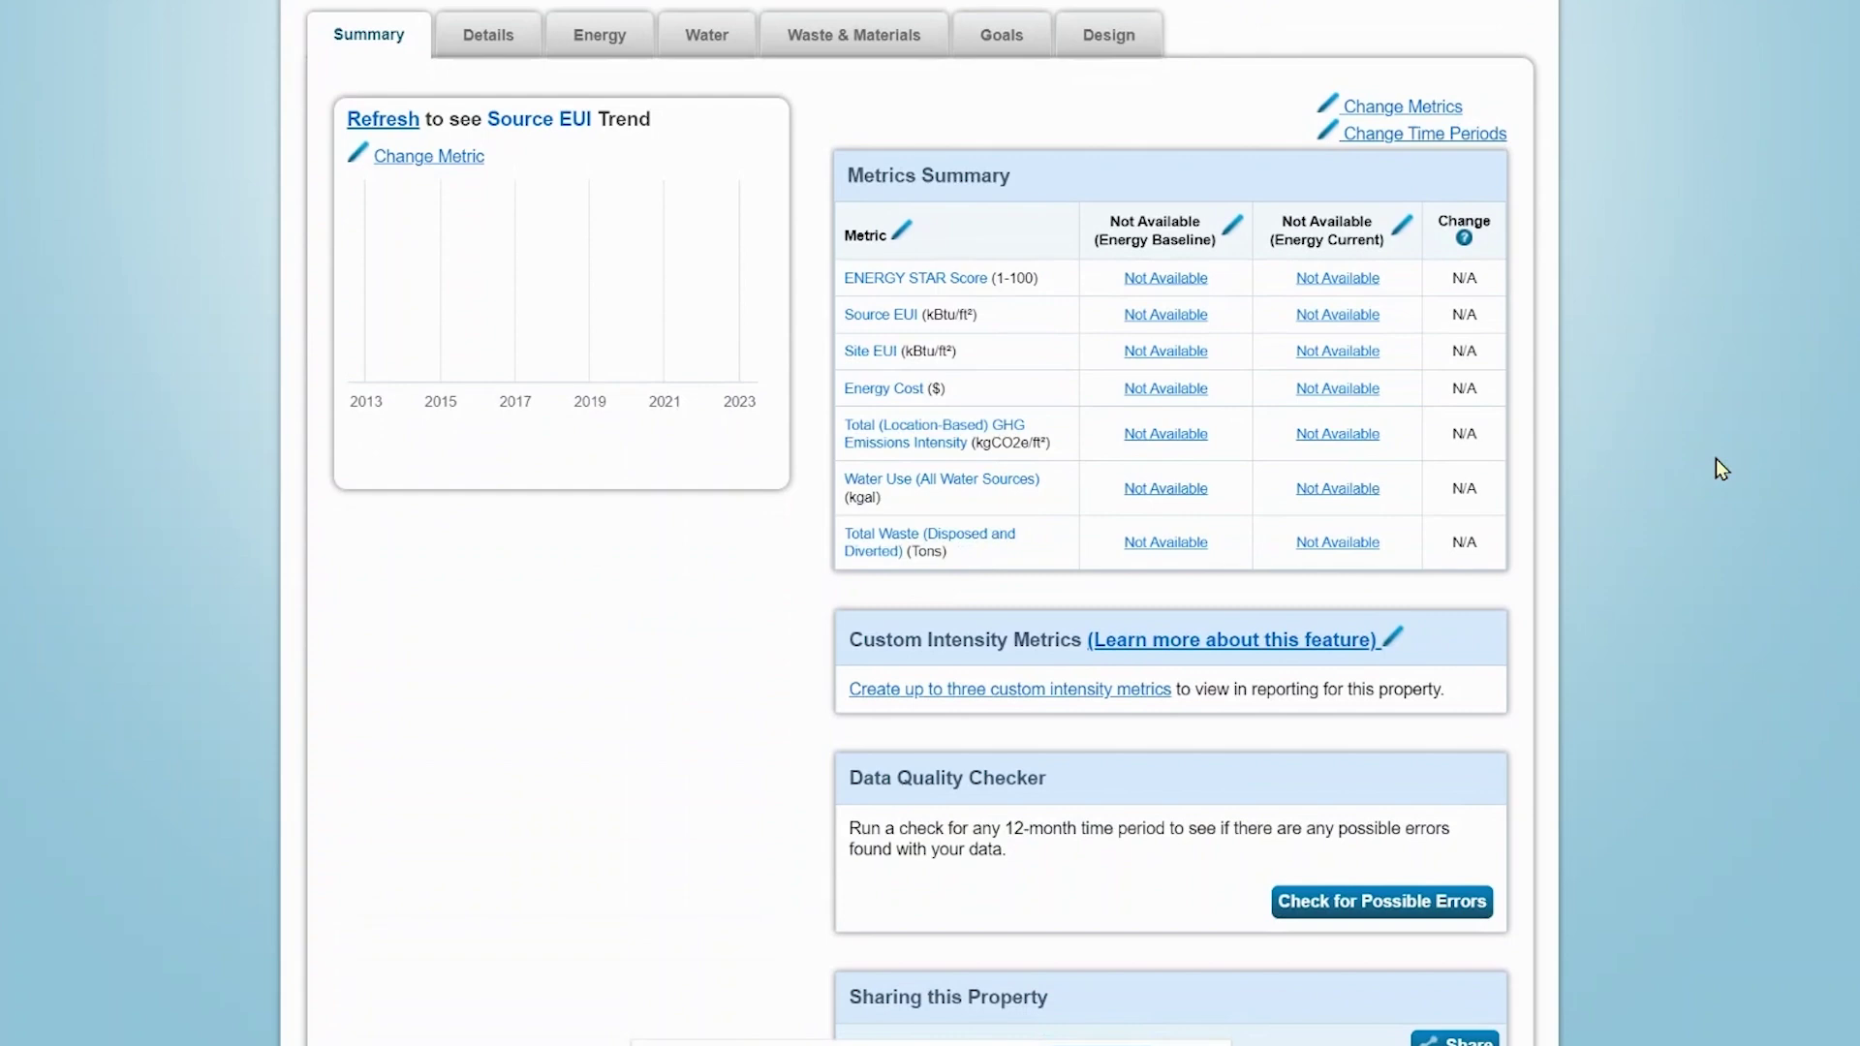
scroll(1715, 460, "down", 2)
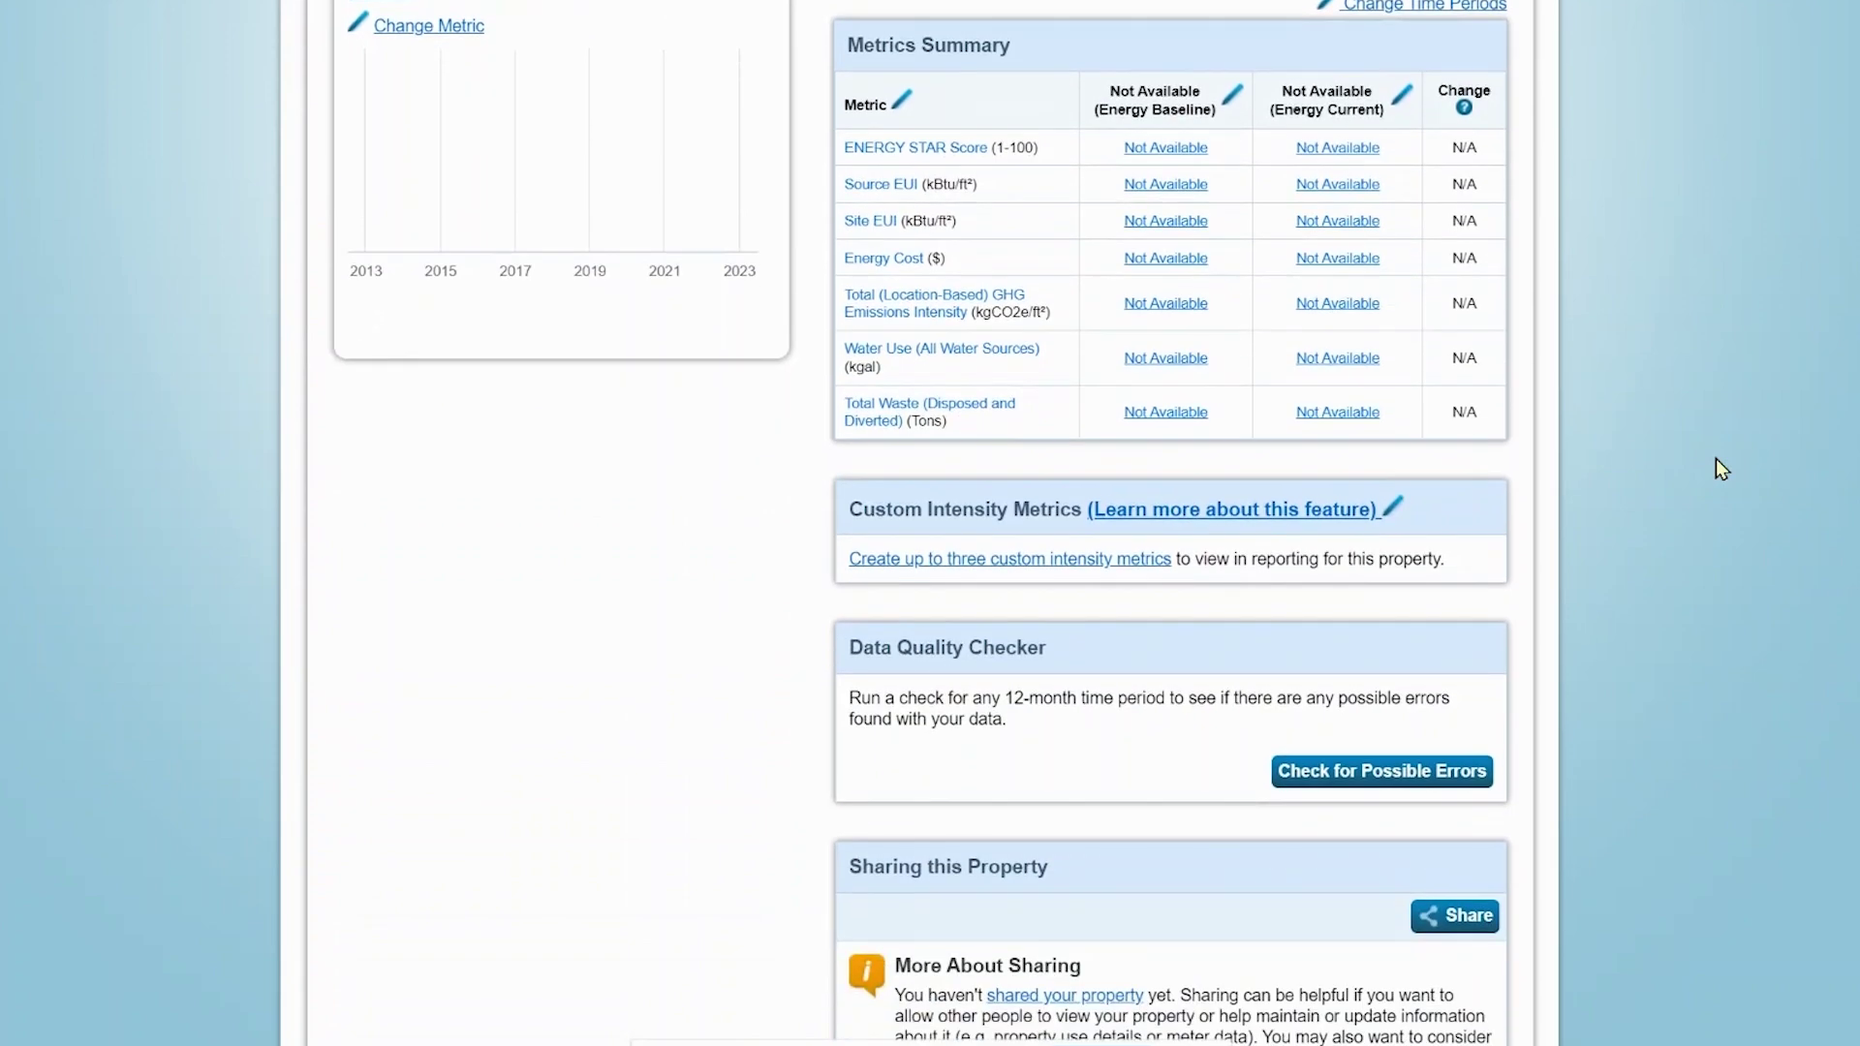
scroll(1716, 459, "down", 2)
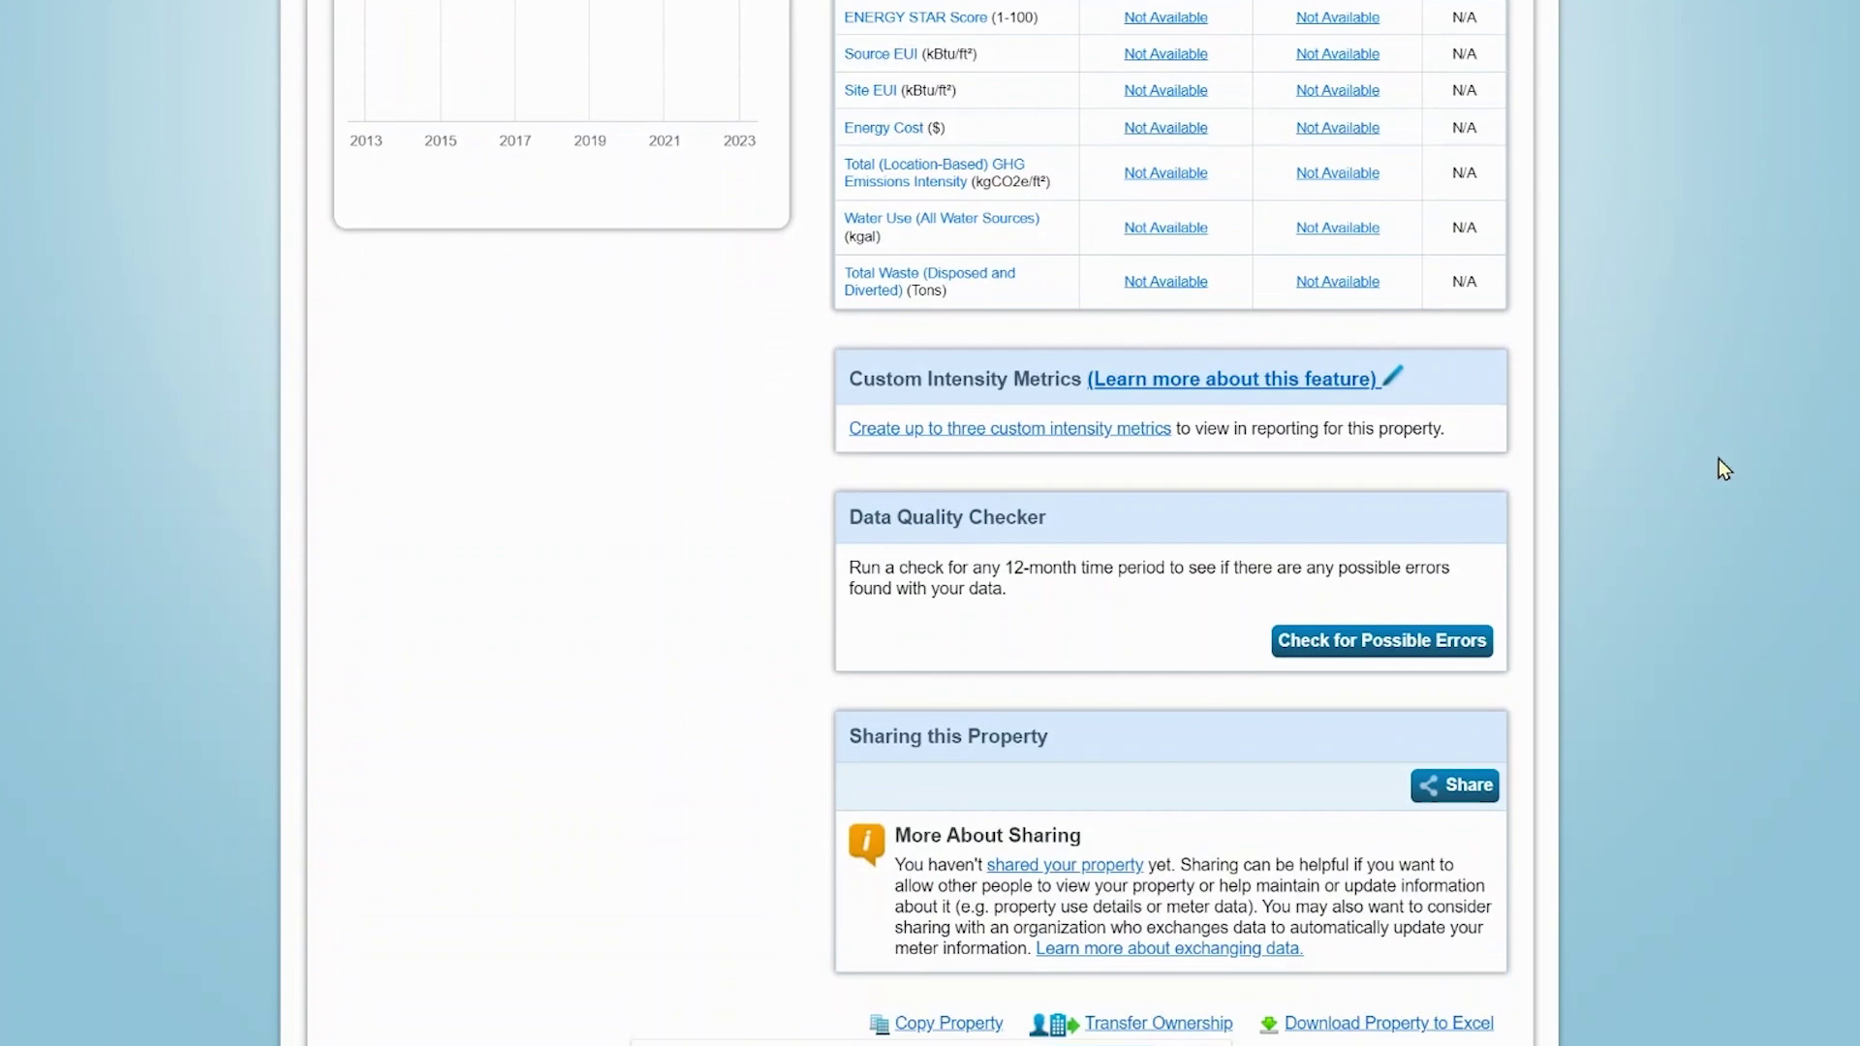
scroll(1717, 458, "up", 2)
scroll(1719, 459, "up", 2)
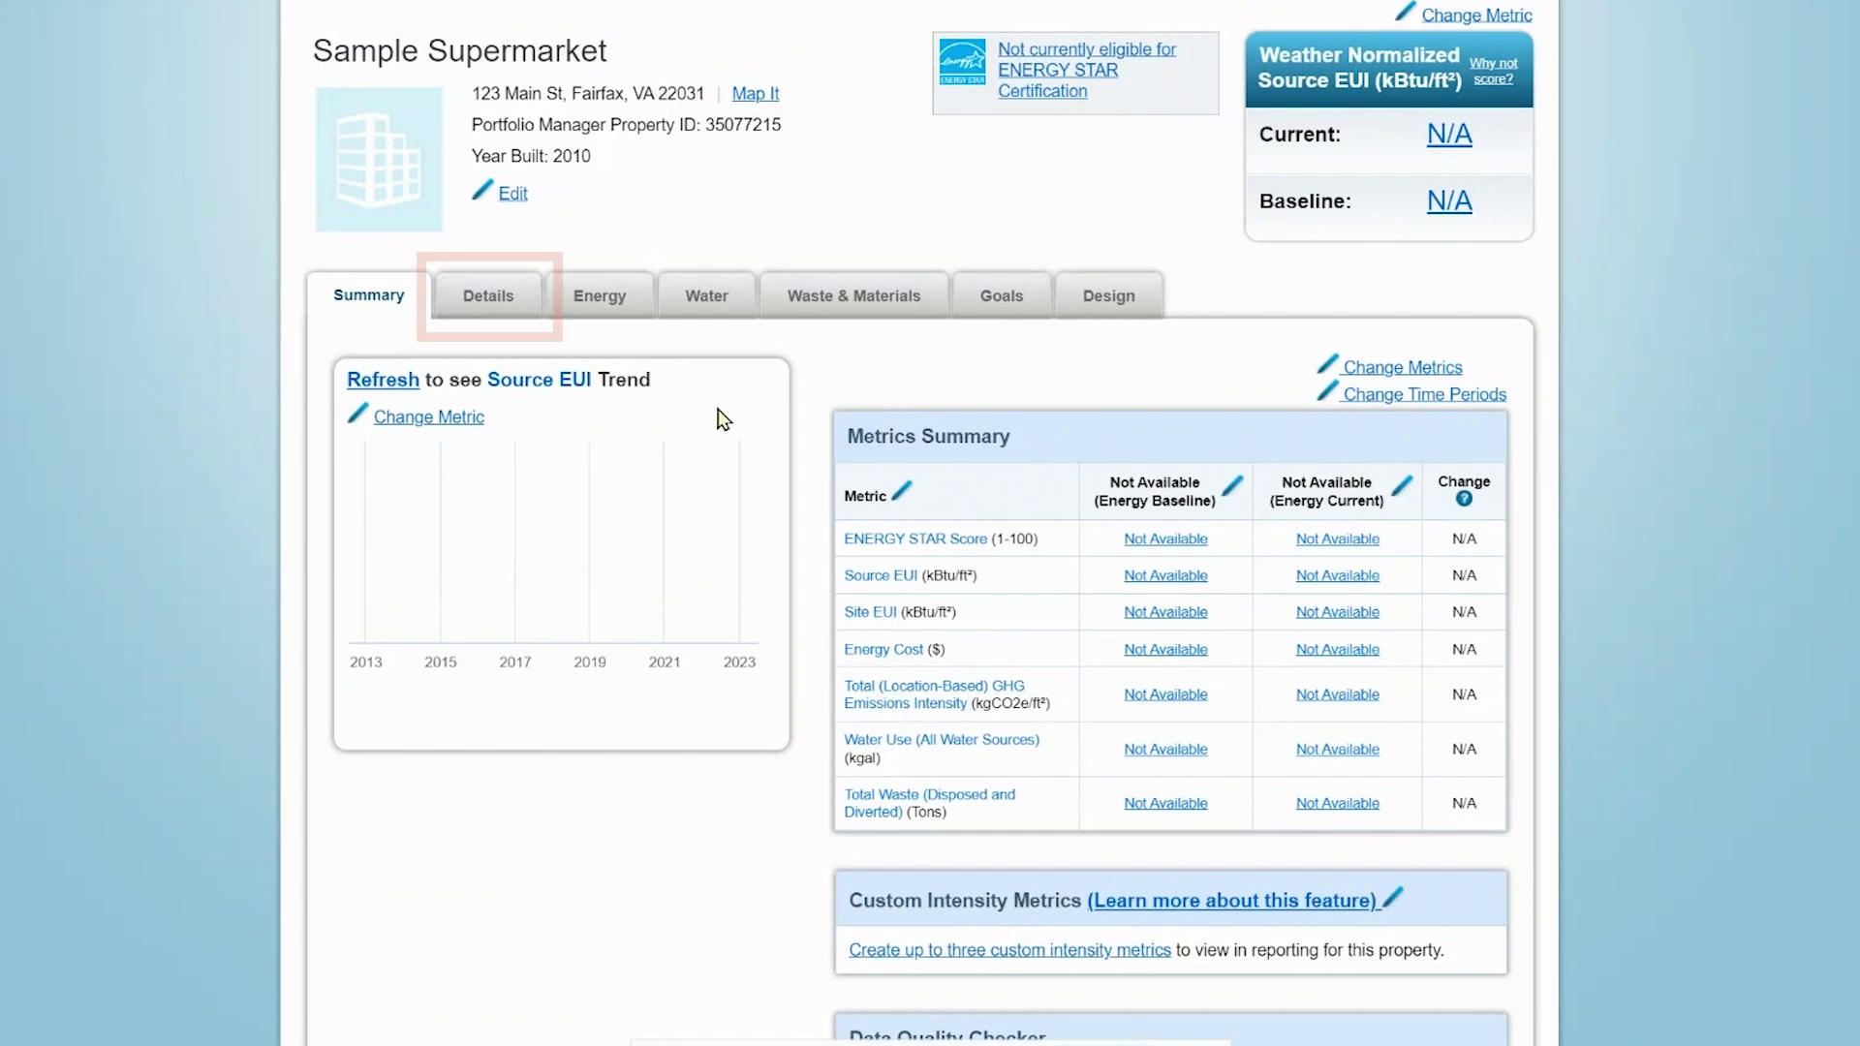
- On the Details tab, check the other use types and the Parking Use action menus
left_click(489, 300)
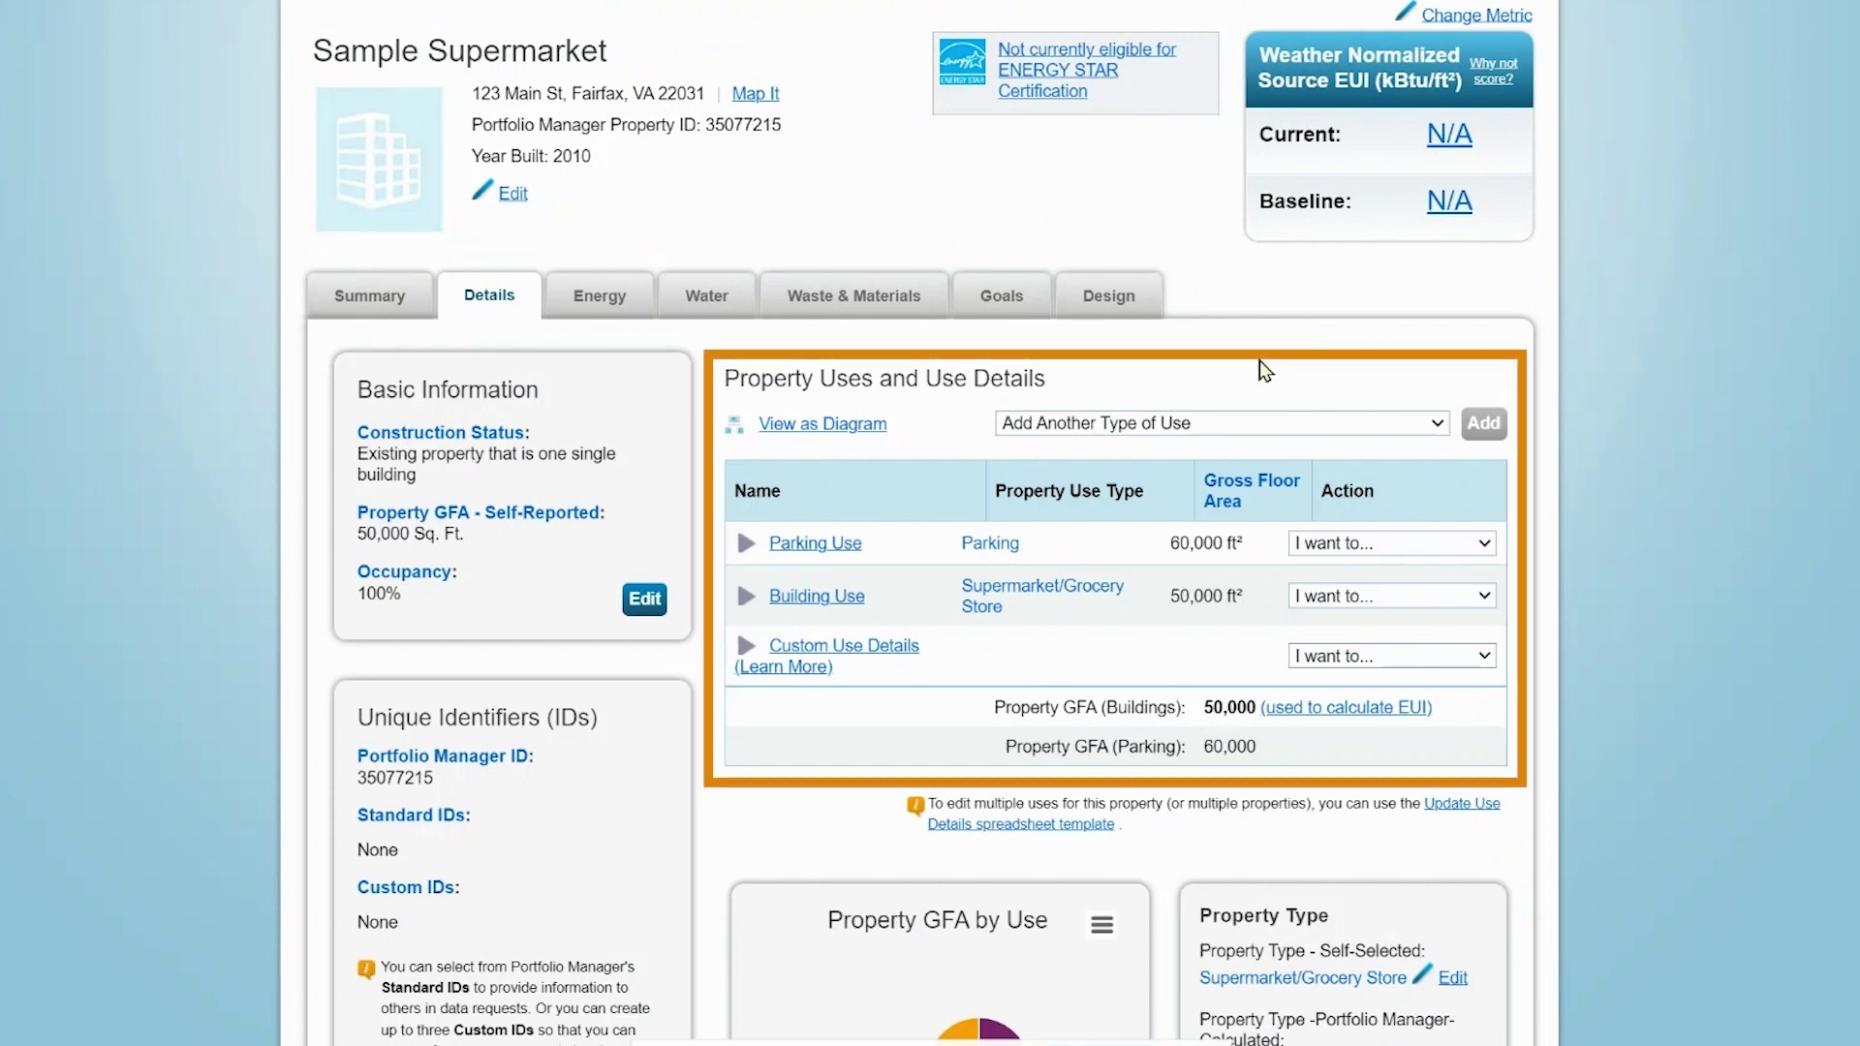
left_click(1441, 430)
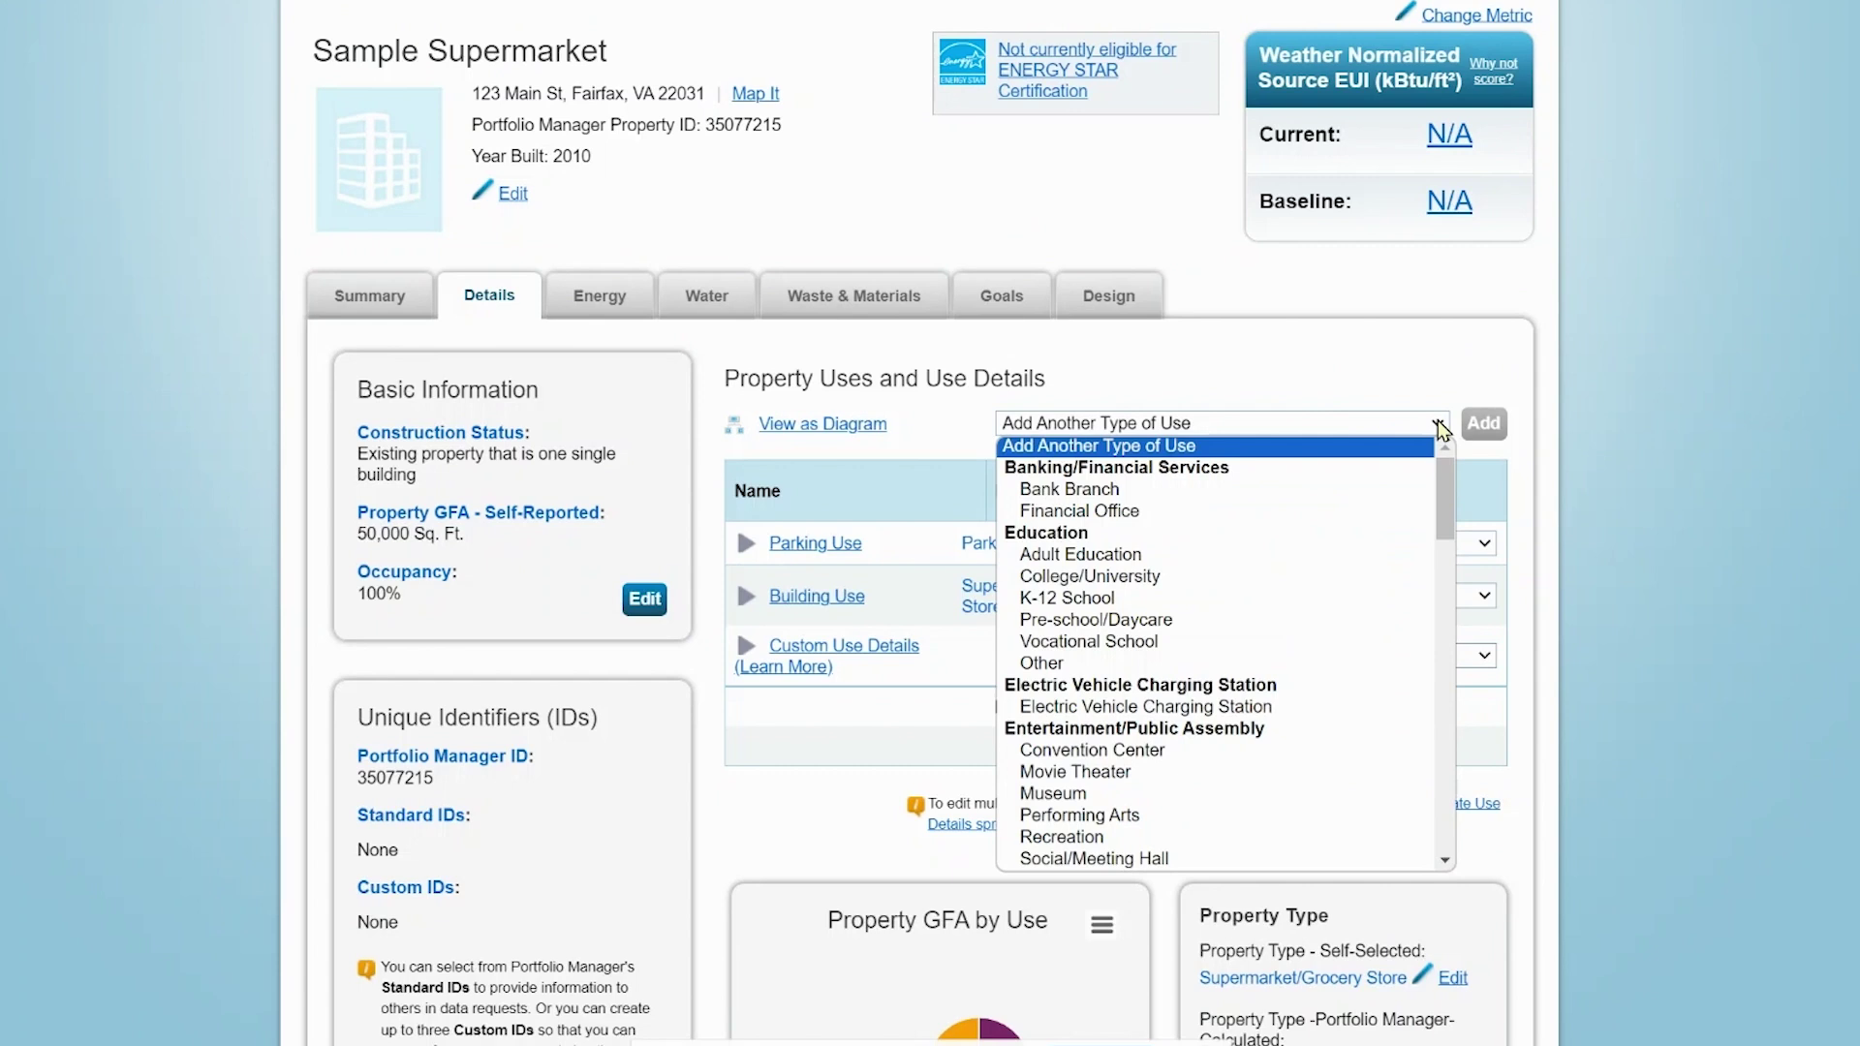
left_click(1443, 388)
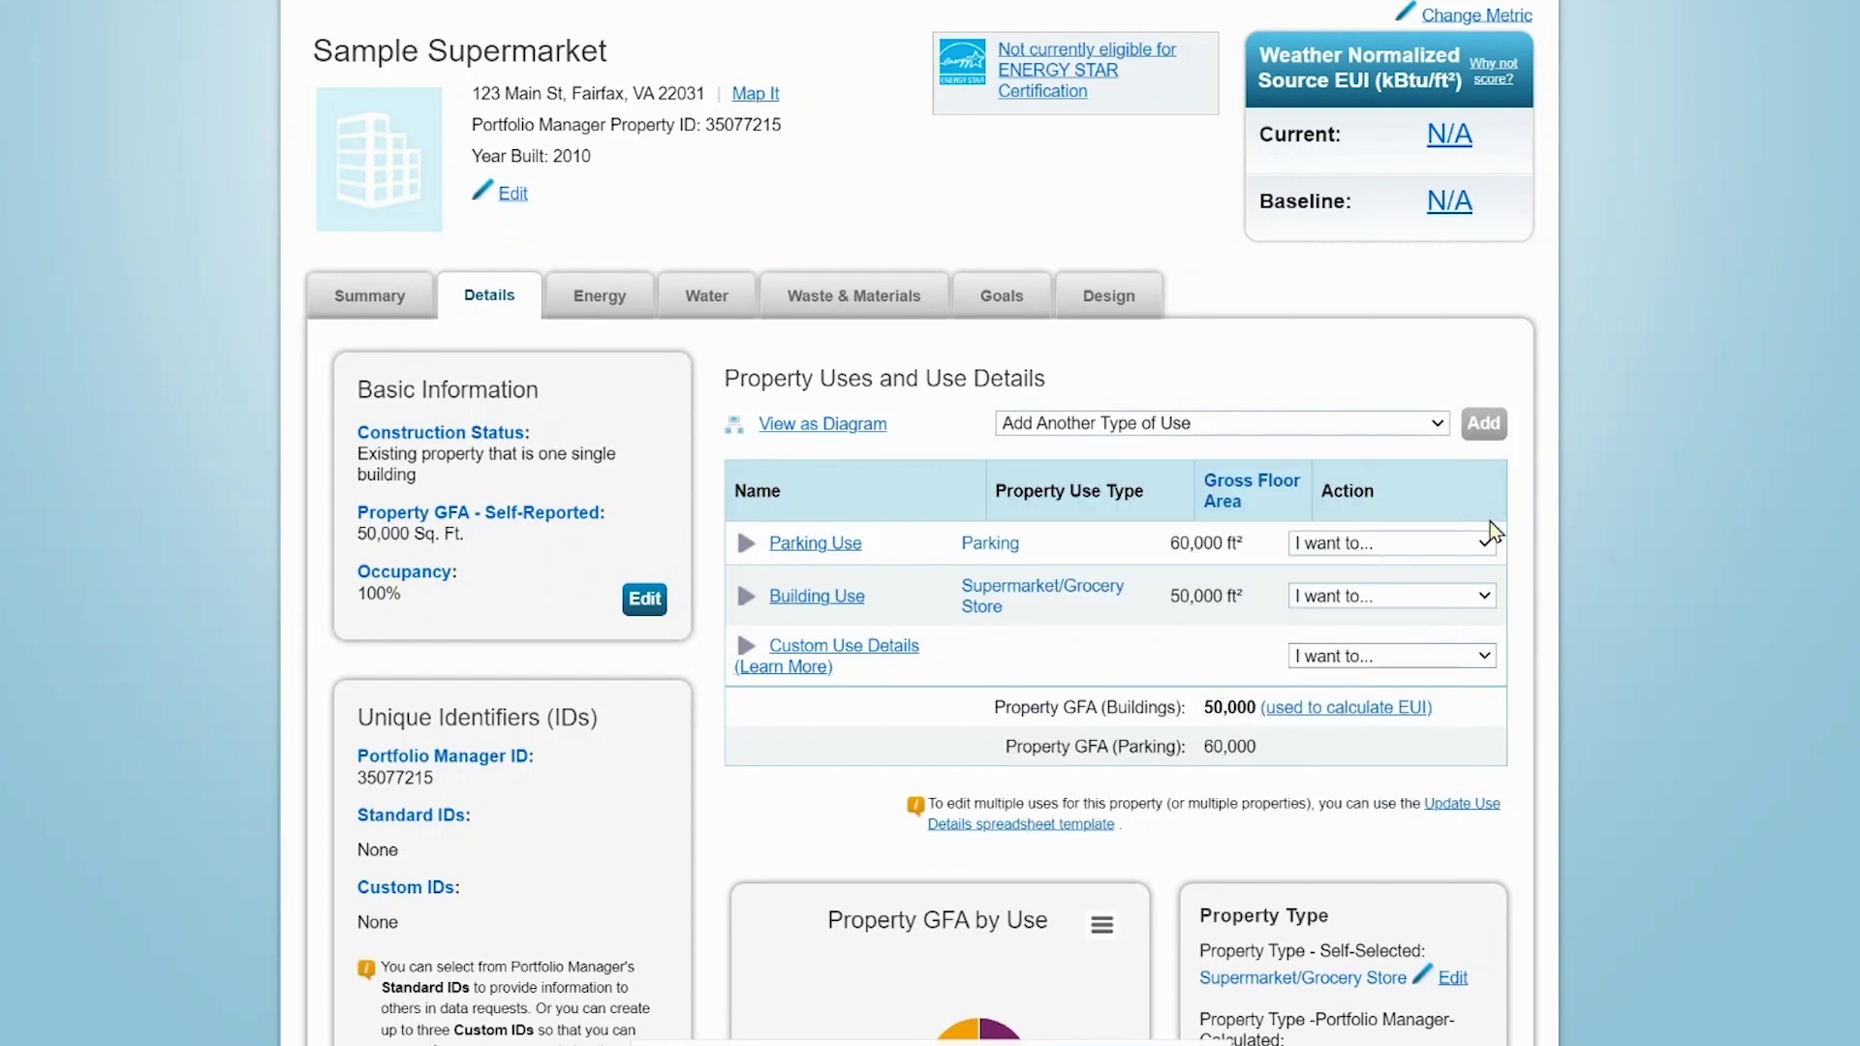
left_click(1489, 545)
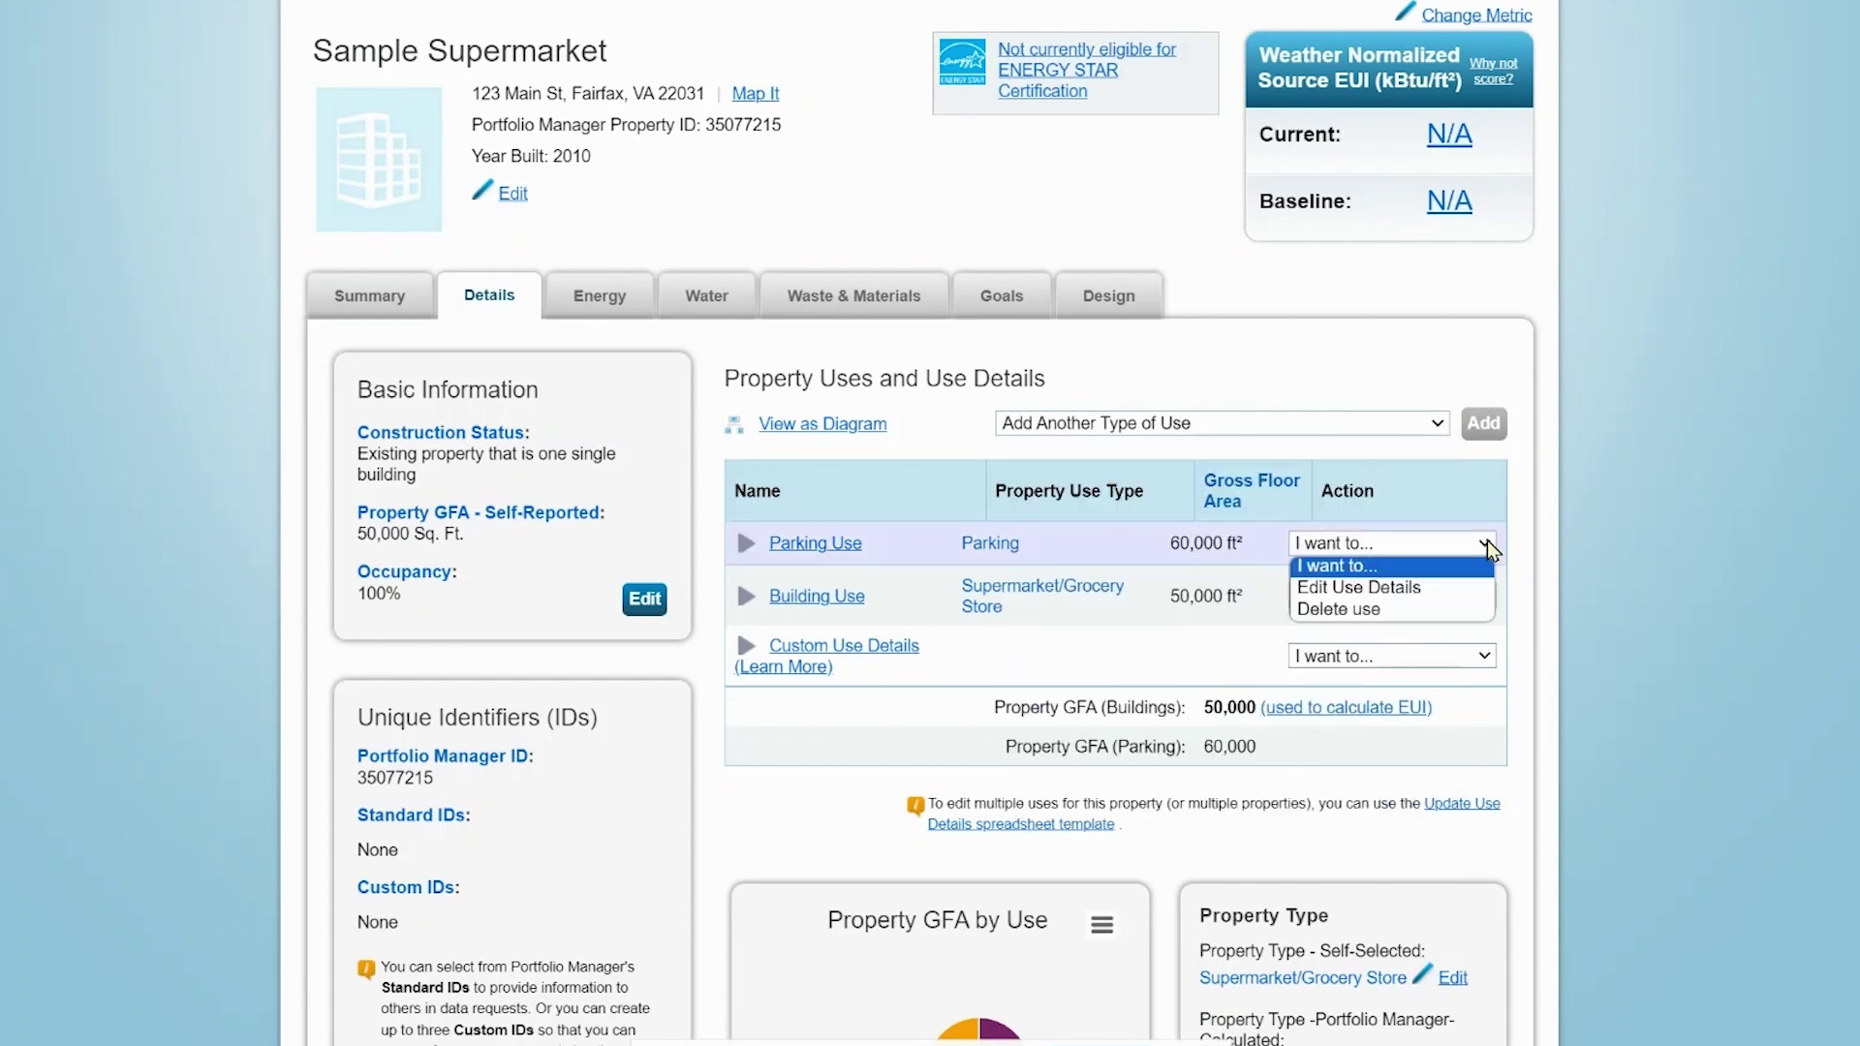
left_click(1489, 548)
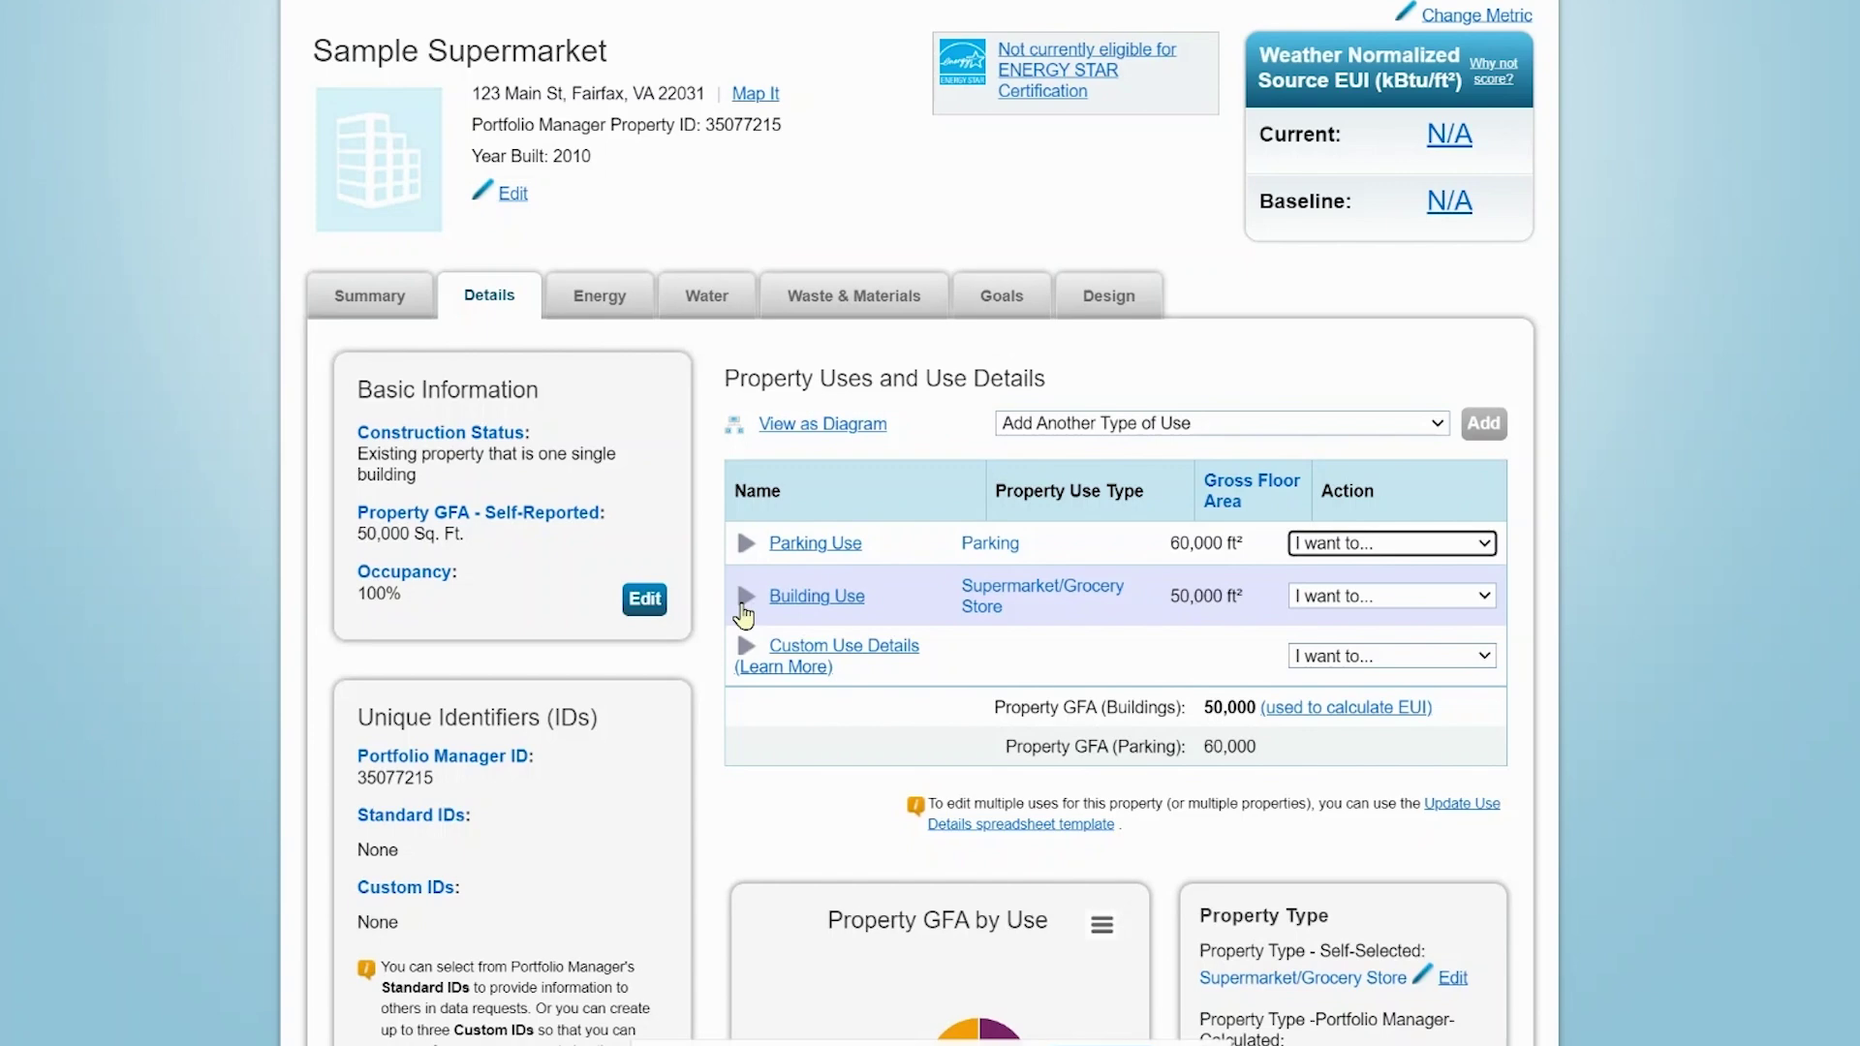
- Expand Building Use and review its values down to the GFA pie chart (50,000 / 60,000 ft²)
left_click(745, 608)
scroll(1647, 528, "down", 2)
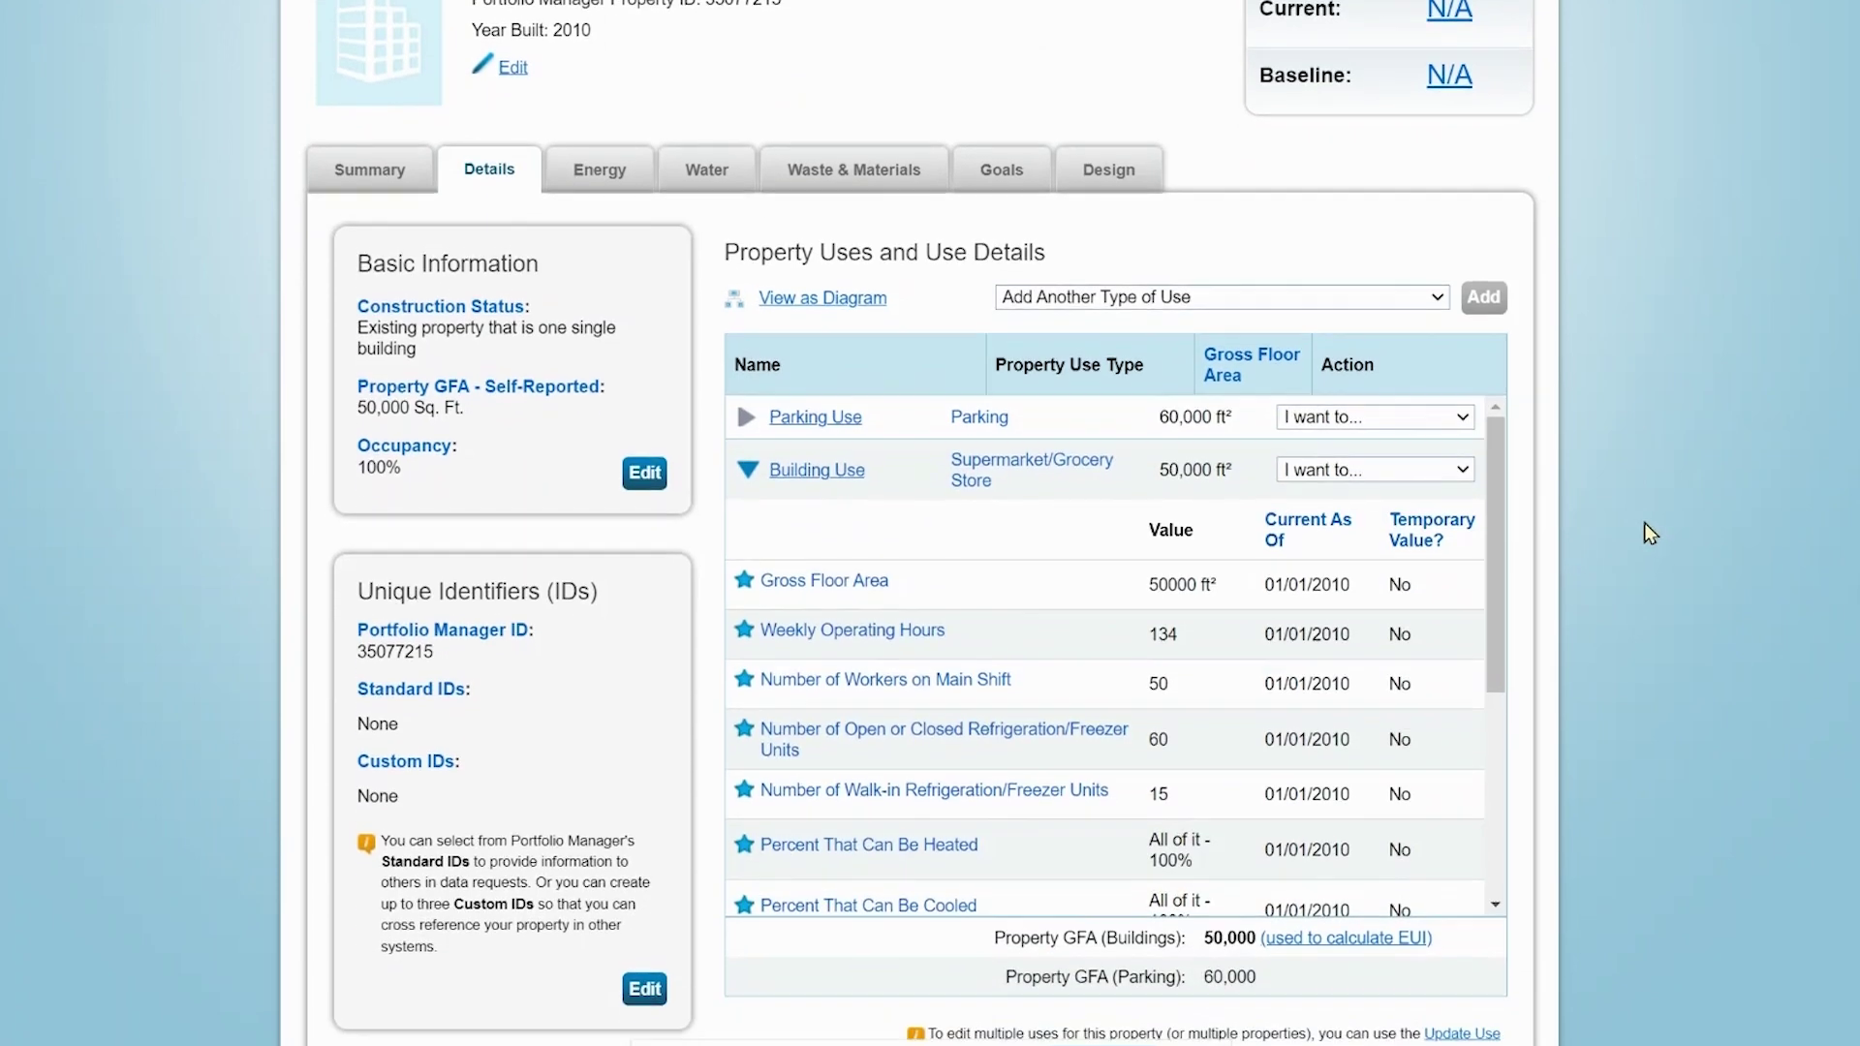
scroll(1643, 525, "down", 2)
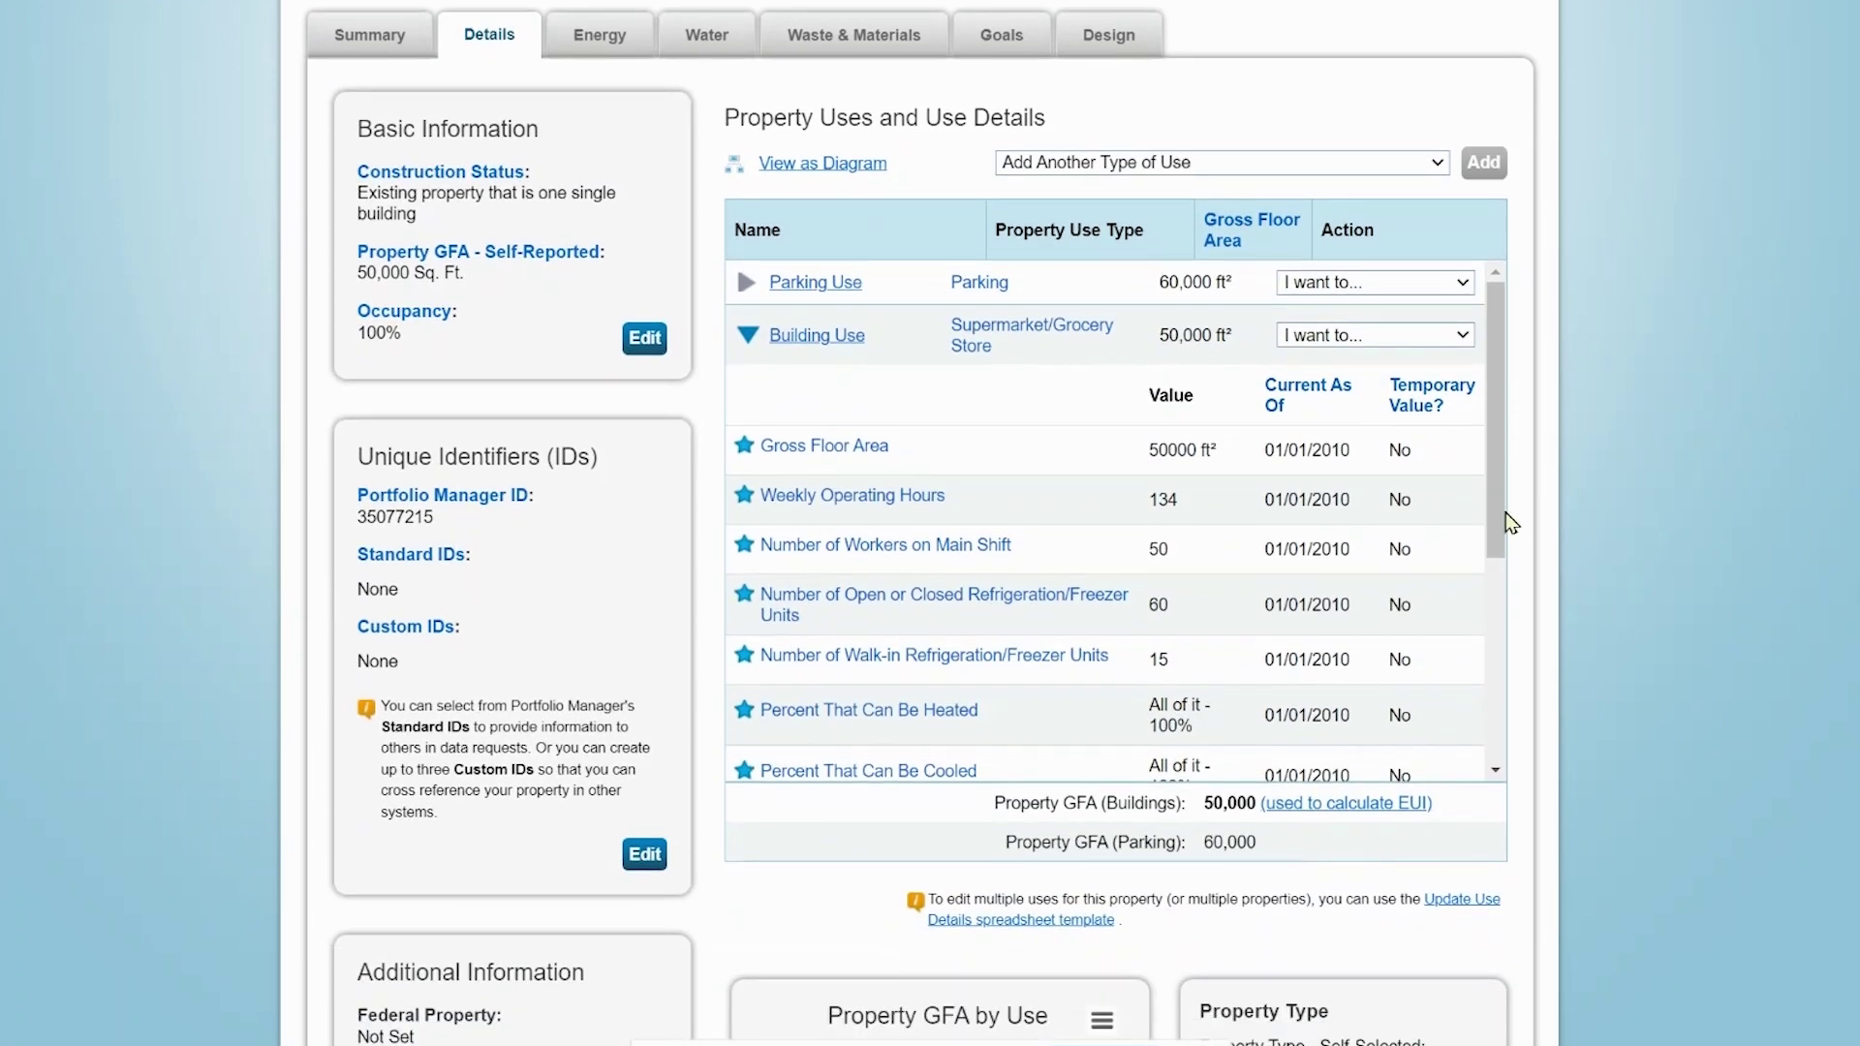
left_click_drag(1495, 504, 1497, 752)
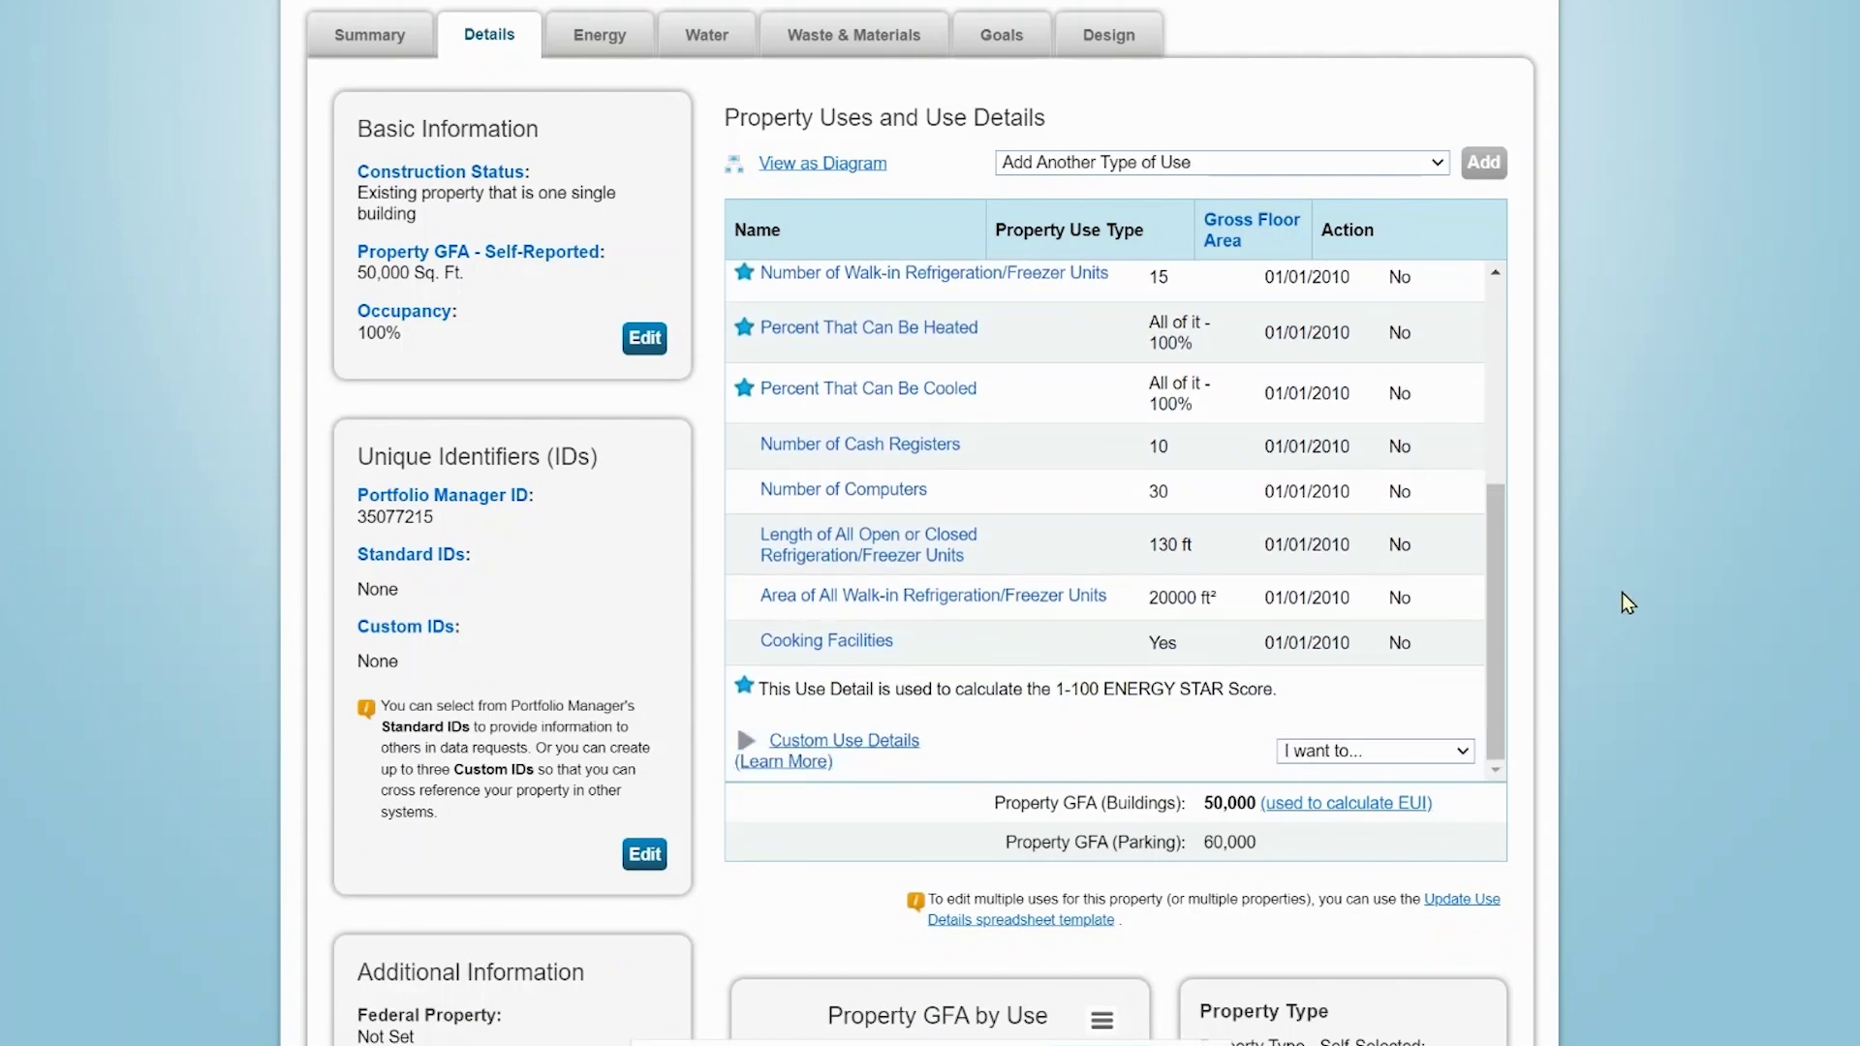
scroll(1634, 584, "down", 2)
scroll(1634, 584, "down", 4)
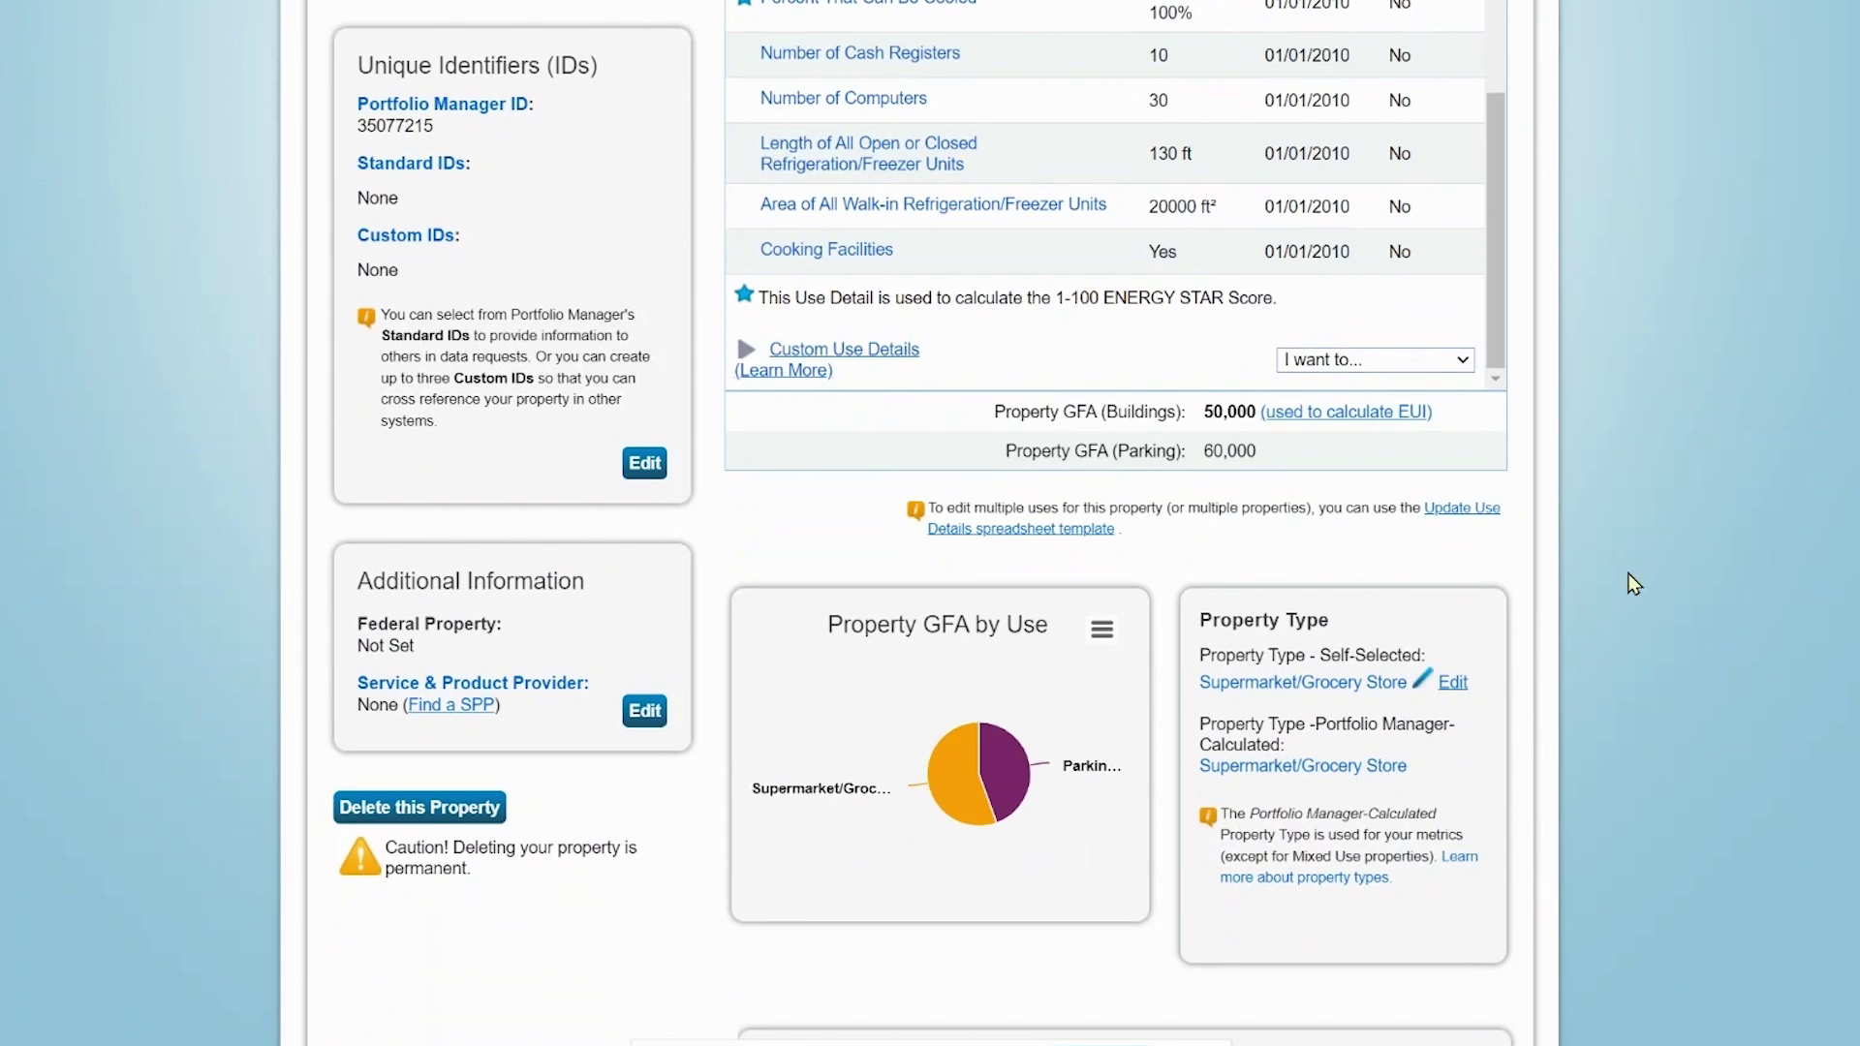
scroll(1635, 584, "down", 4)
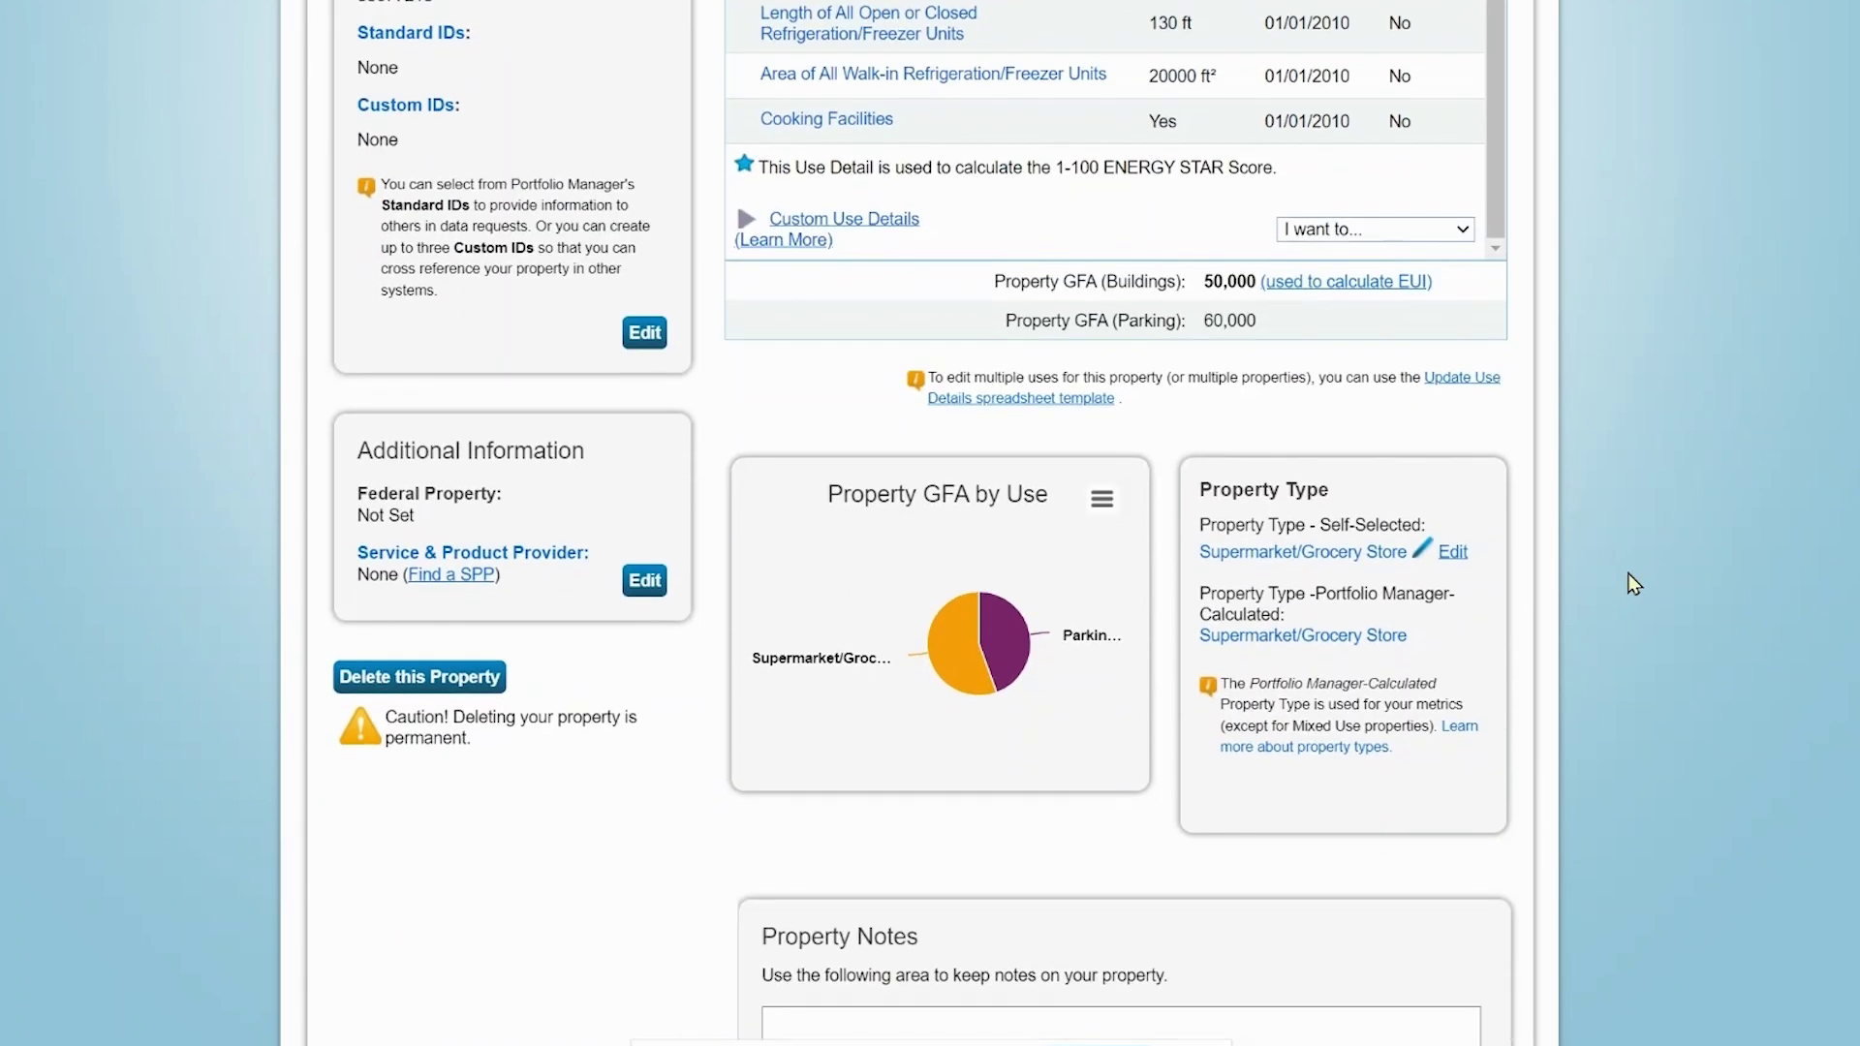